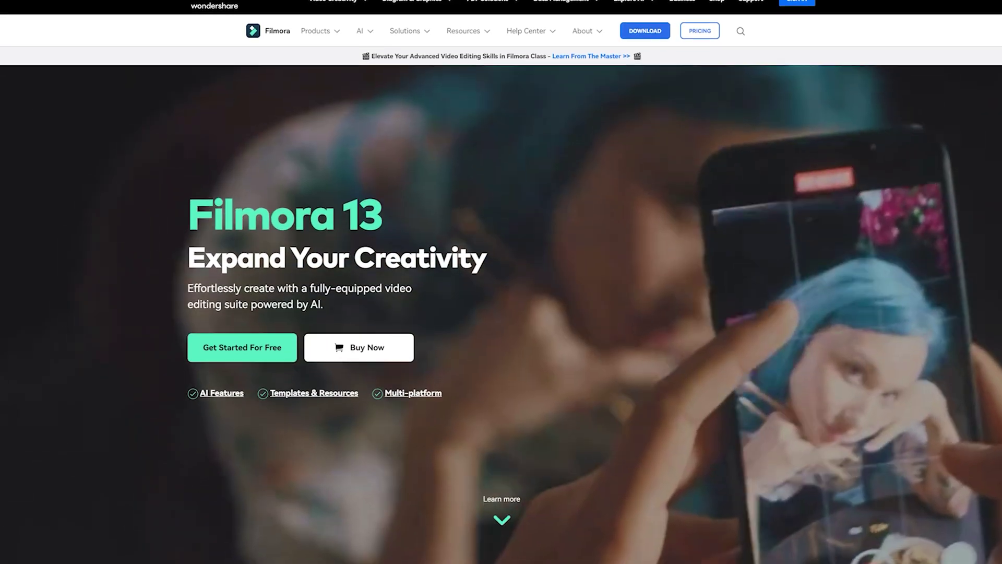
Scroll down the Filmora 13 product page on the Wondershare site.
{"action": "scroll", "coordinate": [501, 282], "scroll_direction": "down", "scroll_amount": 2}
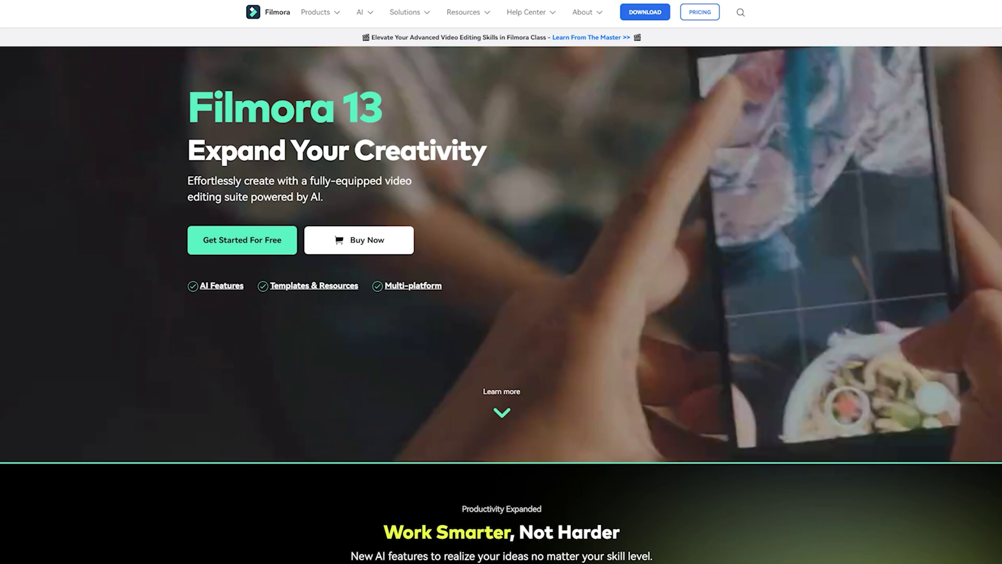
{"action": "scroll", "coordinate": [501, 282], "scroll_direction": "down", "scroll_amount": 2}
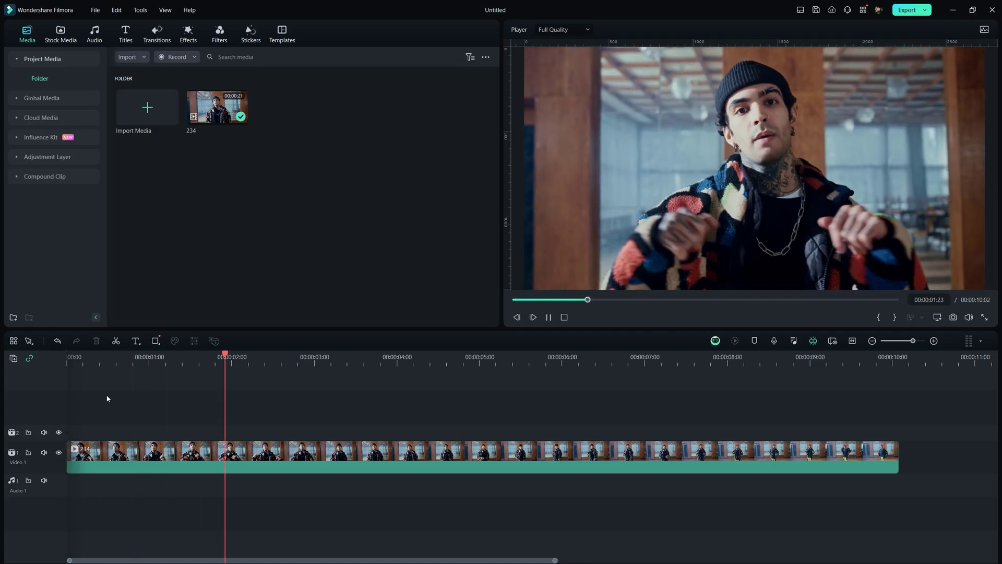
Preview the video, then cut the clip at the 00:00:05:00 and 00:00:08:00 marks.
{"action": "key", "text": "space"}
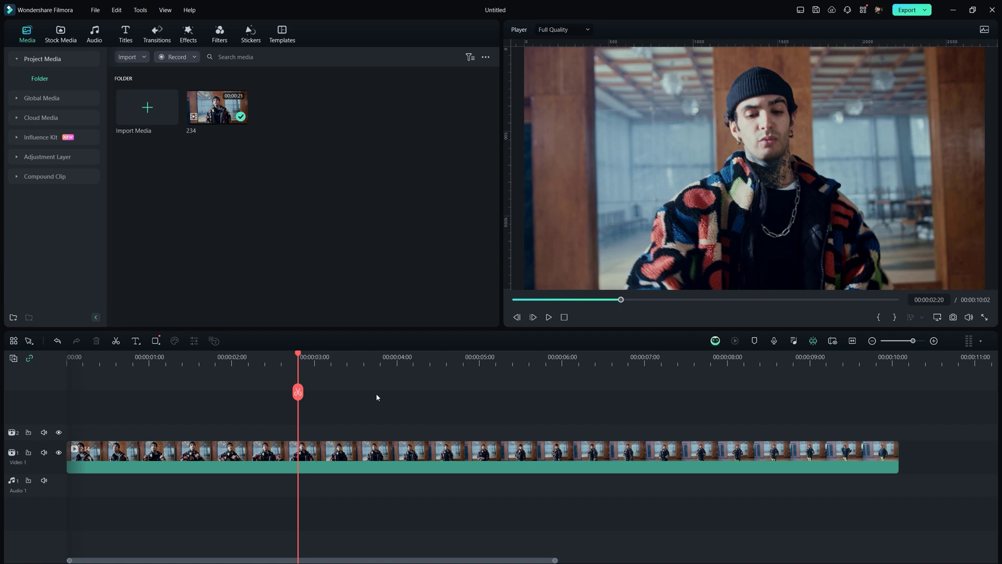
{"action": "left_click_drag", "start_coordinate": [376, 393], "coordinate": [484, 397]}
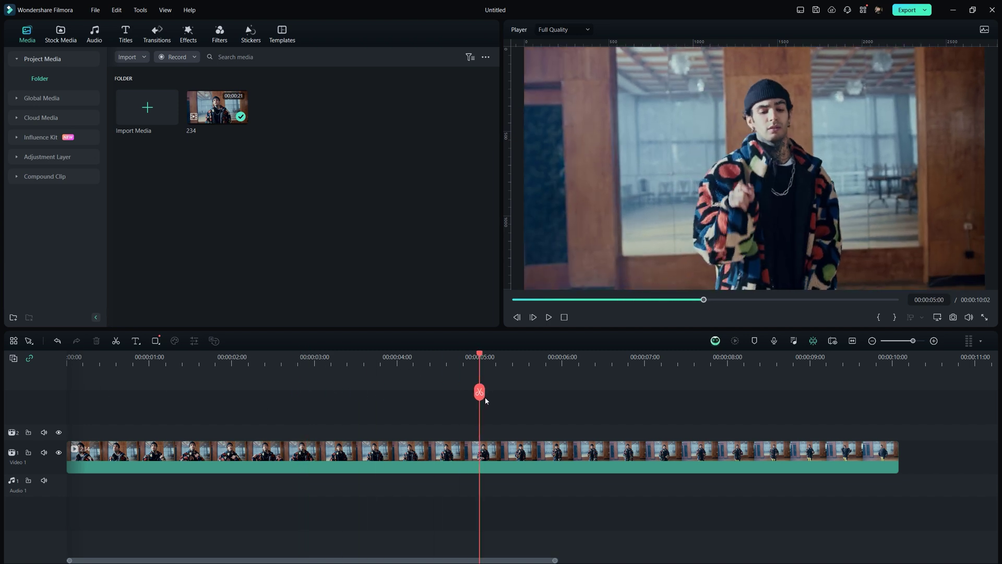
{"action": "left_click", "coordinate": [479, 391]}
{"action": "left_click_drag", "start_coordinate": [480, 361], "coordinate": [728, 375]}
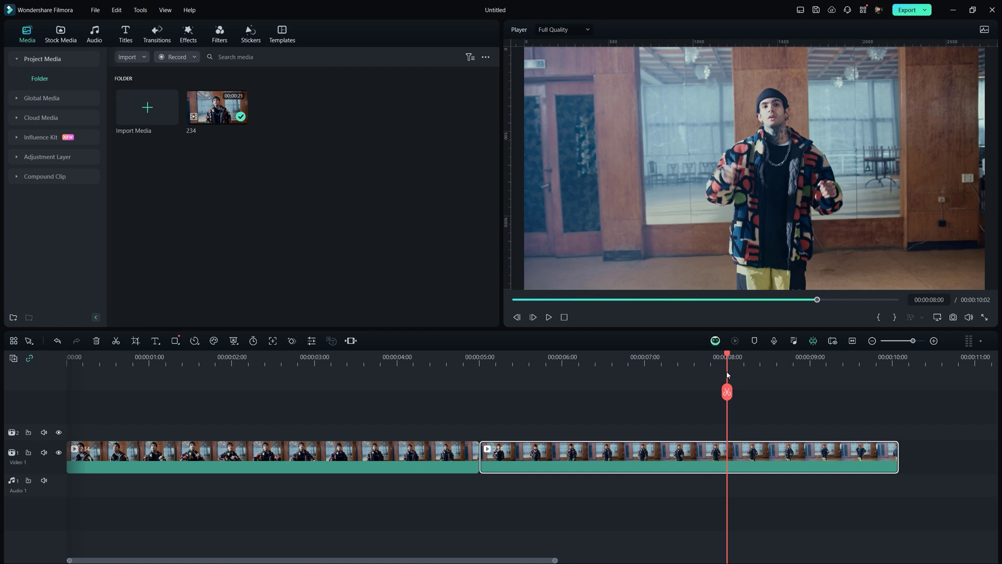
{"action": "left_click", "coordinate": [727, 392]}
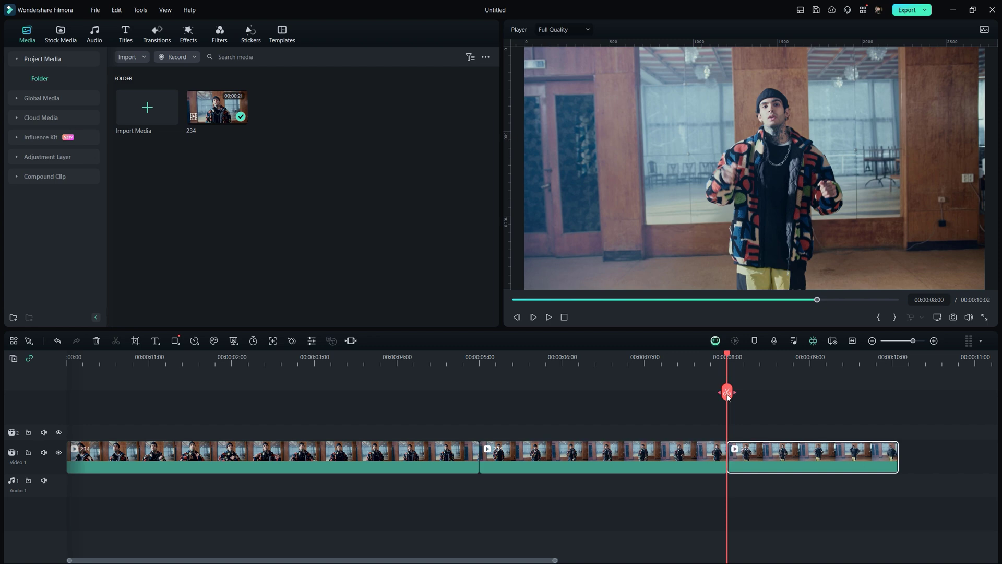
Enable Smart Cutout on the middle clip from its AI Tools properties.
{"action": "left_click", "coordinate": [482, 365]}
{"action": "double_click", "coordinate": [532, 459]}
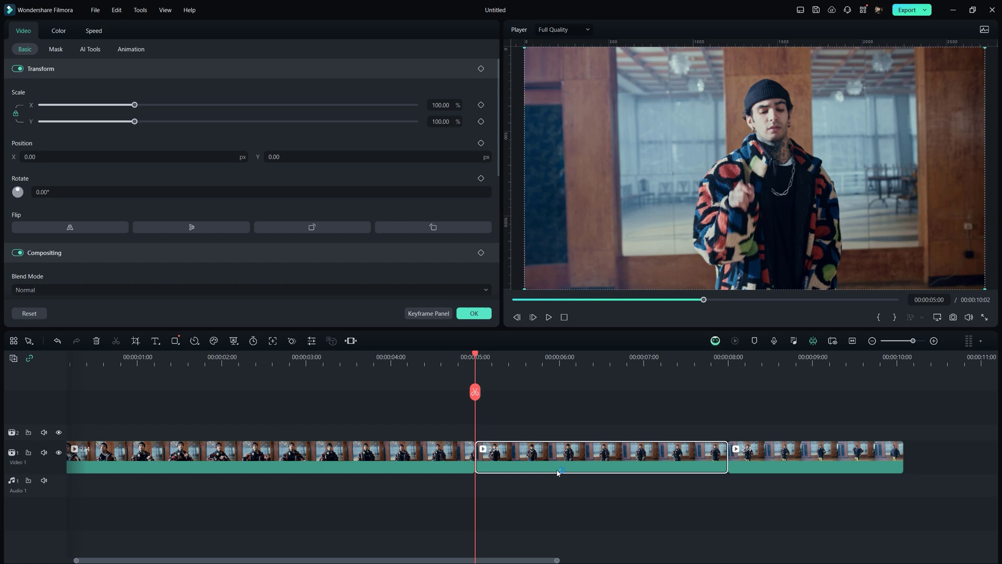
{"action": "left_click", "coordinate": [90, 49]}
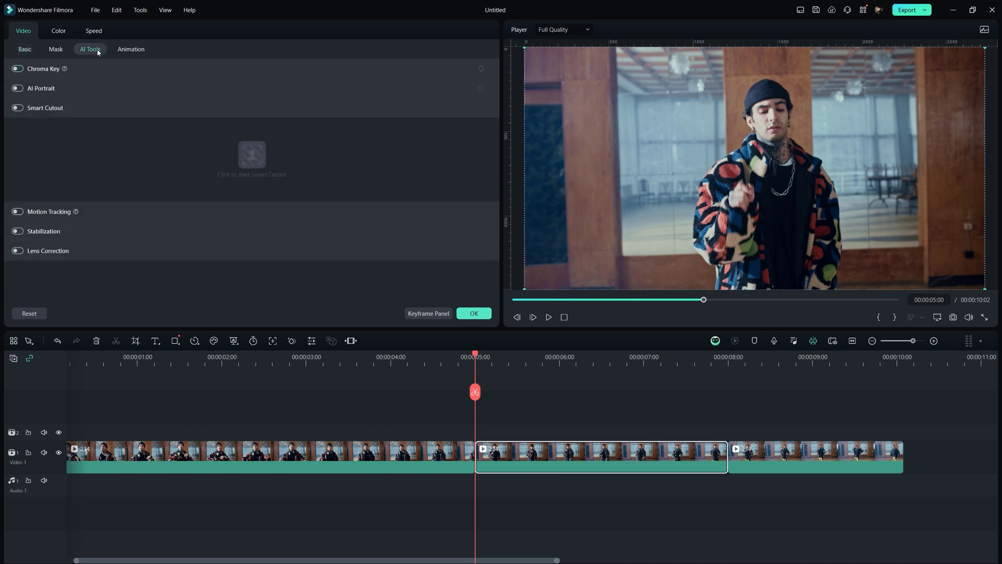
{"action": "left_click", "coordinate": [18, 108]}
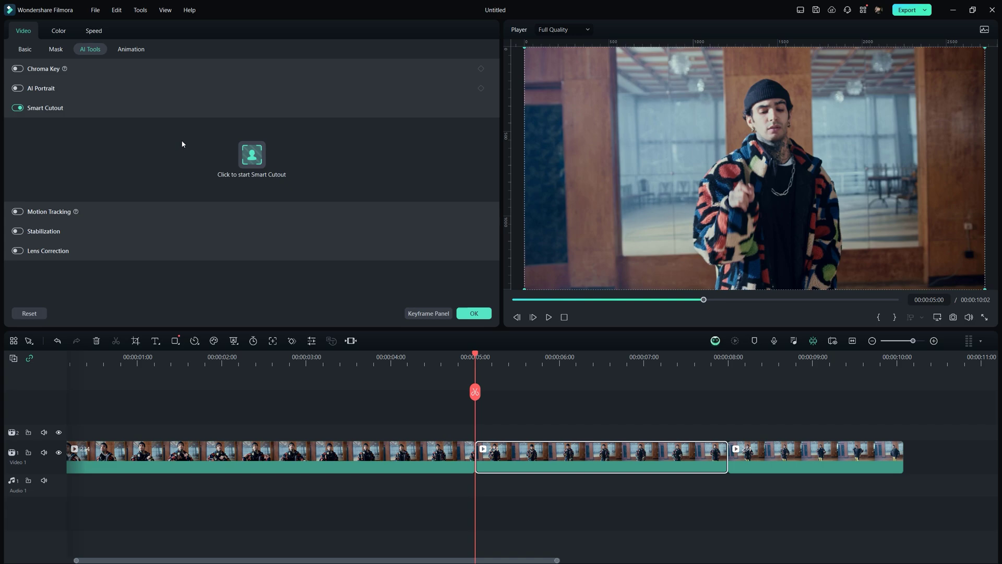
{"action": "left_click", "coordinate": [251, 158]}
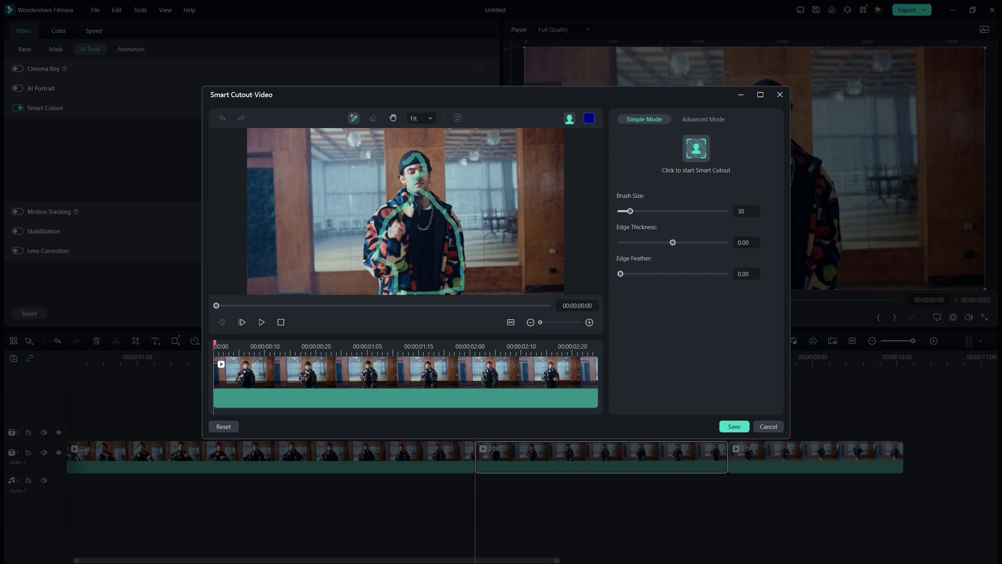
Brush over the man to mark him as the cutout subject and inspect the edges.
{"action": "left_click_drag", "start_coordinate": [419, 180], "coordinate": [420, 178]}
{"action": "scroll", "coordinate": [434, 243], "scroll_direction": "up", "scroll_amount": 3}
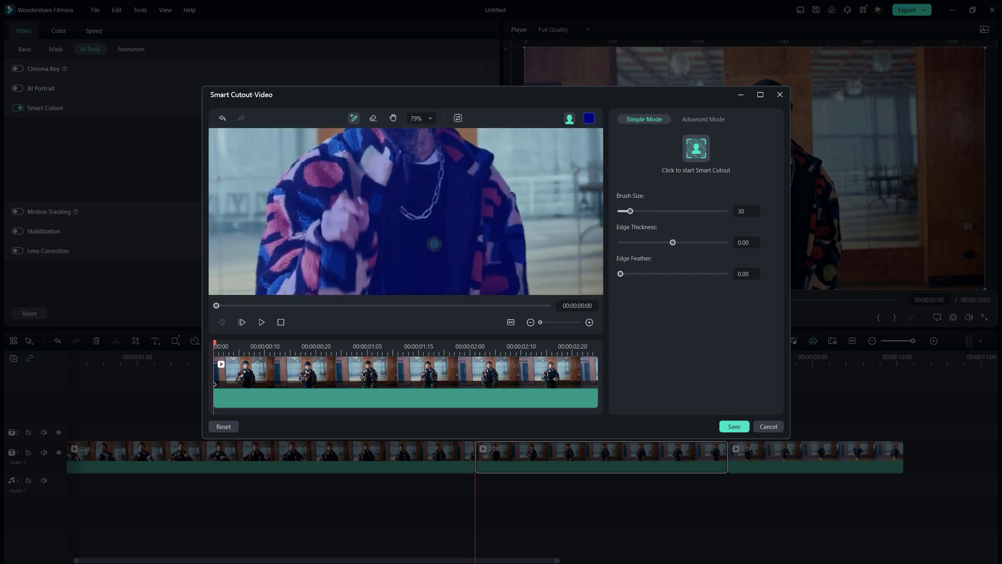
{"action": "left_click", "coordinate": [393, 118]}
{"action": "mouse_move", "coordinate": [396, 156]}
{"action": "left_mouse_down"}
{"action": "mouse_move", "coordinate": [391, 224]}
{"action": "mouse_move", "coordinate": [420, 287]}
{"action": "mouse_move", "coordinate": [407, 147]}
{"action": "left_mouse_up"}
{"action": "left_click_drag", "start_coordinate": [406, 244], "coordinate": [397, 160]}
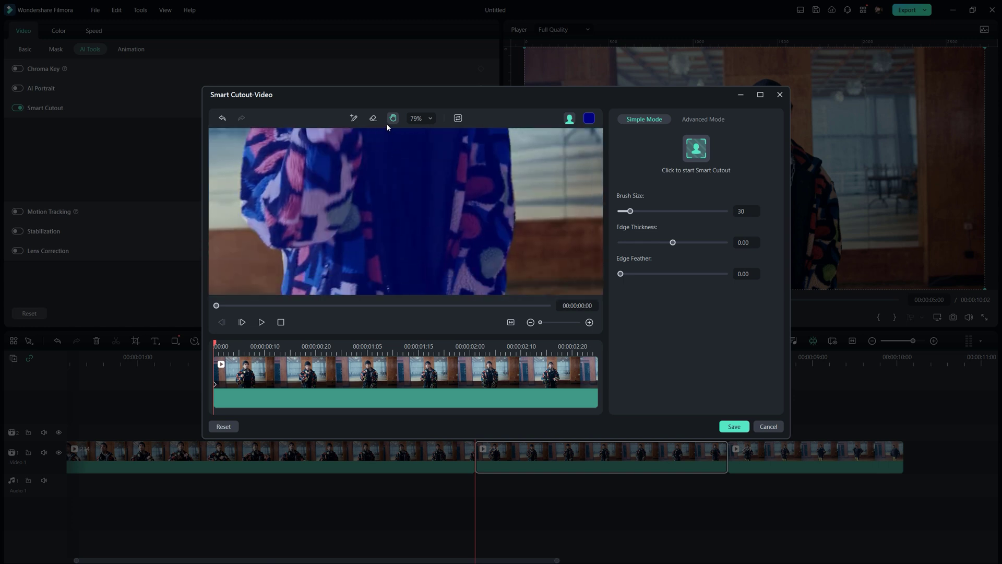
{"action": "scroll", "coordinate": [406, 211], "scroll_direction": "down", "scroll_amount": 5}
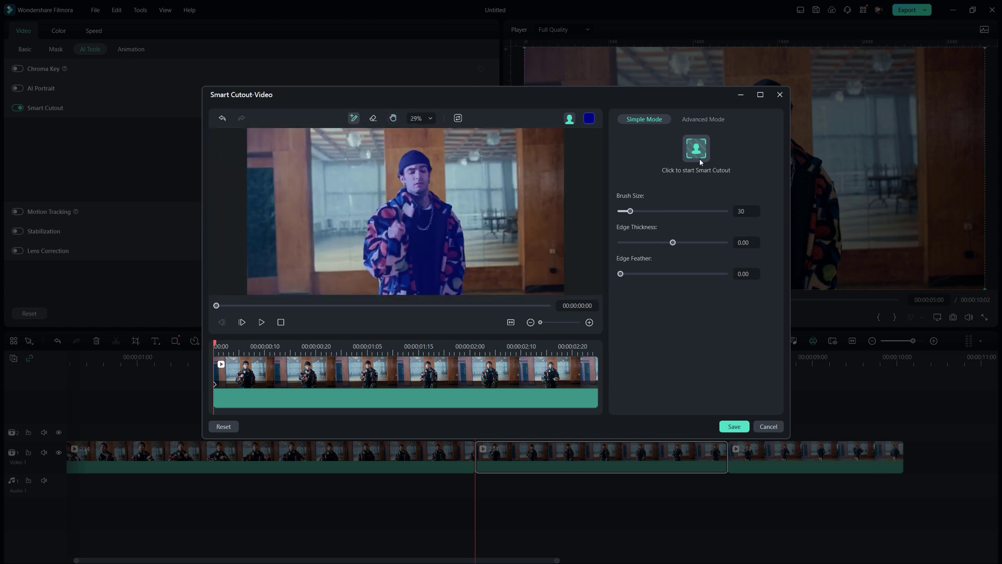
Track the subject forward in Advanced Mode, feather edges to 1.50, and save.
{"action": "left_click", "coordinate": [700, 119]}
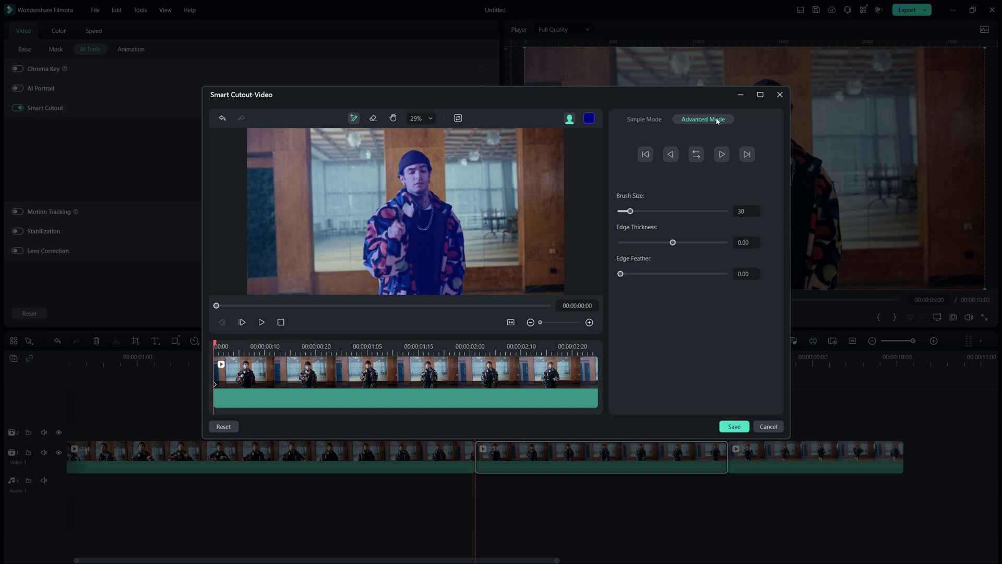
{"action": "left_click", "coordinate": [722, 155]}
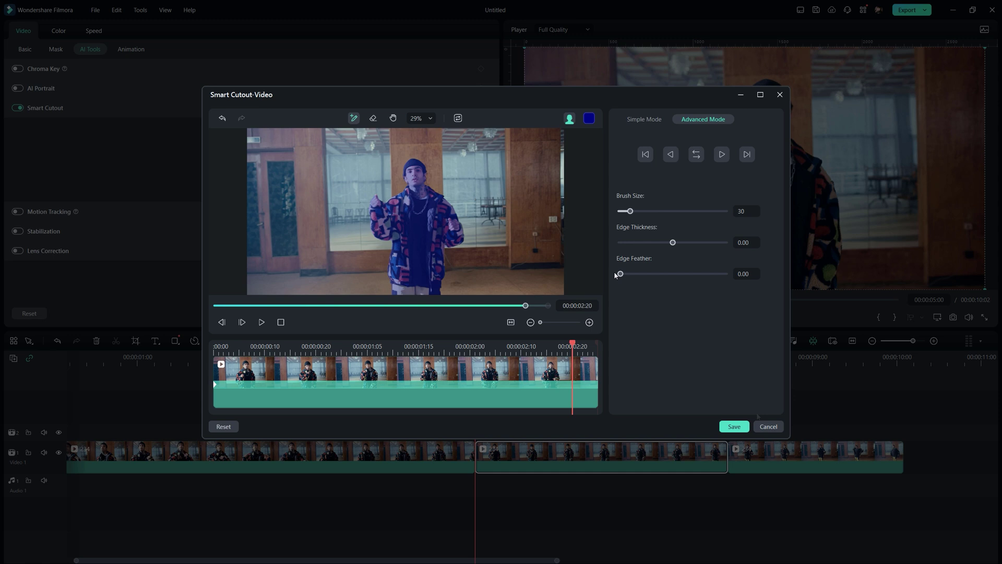
{"action": "left_click_drag", "start_coordinate": [619, 274], "coordinate": [649, 280]}
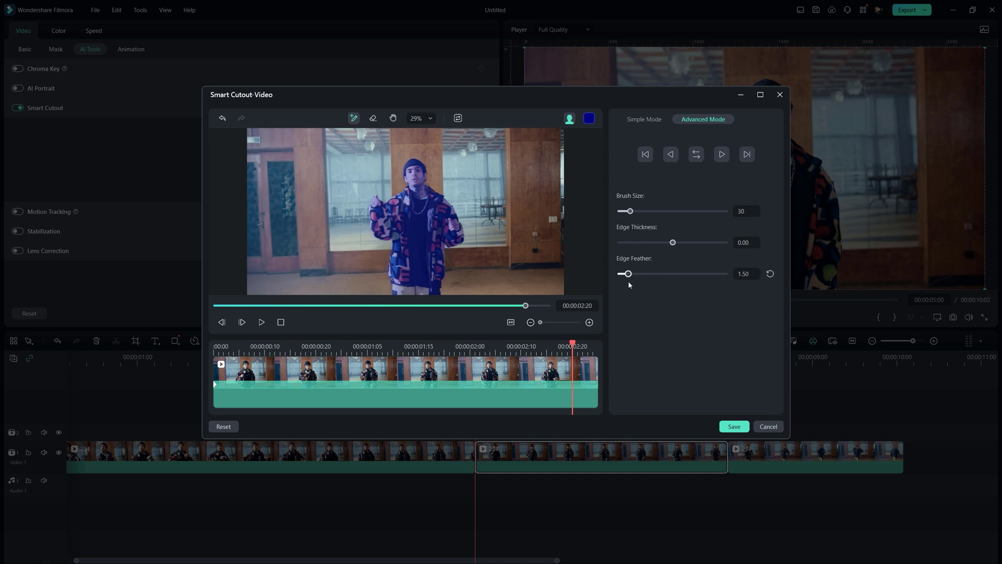
{"action": "left_click", "coordinate": [733, 427]}
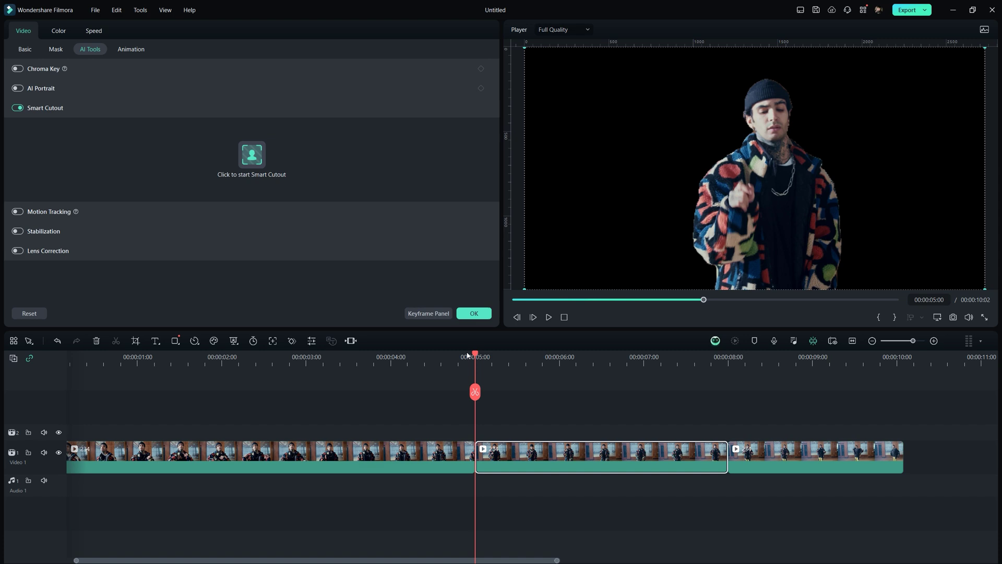
Drag the Negative Colorful effect from Video Effects > Flicker onto the middle clip.
{"action": "mouse_move", "coordinate": [467, 354]}
{"action": "left_mouse_down"}
{"action": "mouse_move", "coordinate": [453, 367]}
{"action": "mouse_move", "coordinate": [694, 360]}
{"action": "mouse_move", "coordinate": [471, 358]}
{"action": "left_mouse_up"}
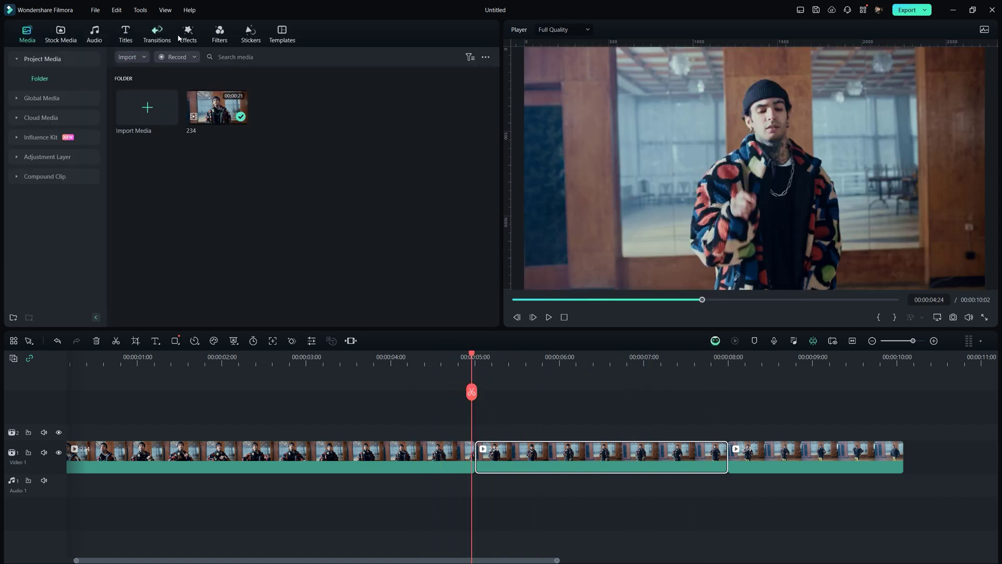
{"action": "left_click", "coordinate": [188, 34]}
{"action": "left_click", "coordinate": [72, 137]}
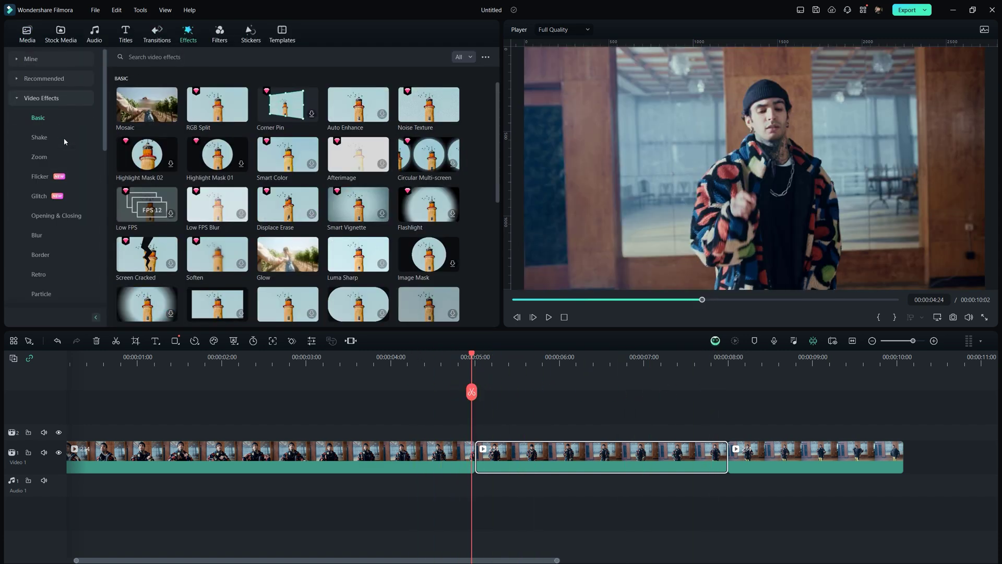
{"action": "left_click", "coordinate": [41, 177]}
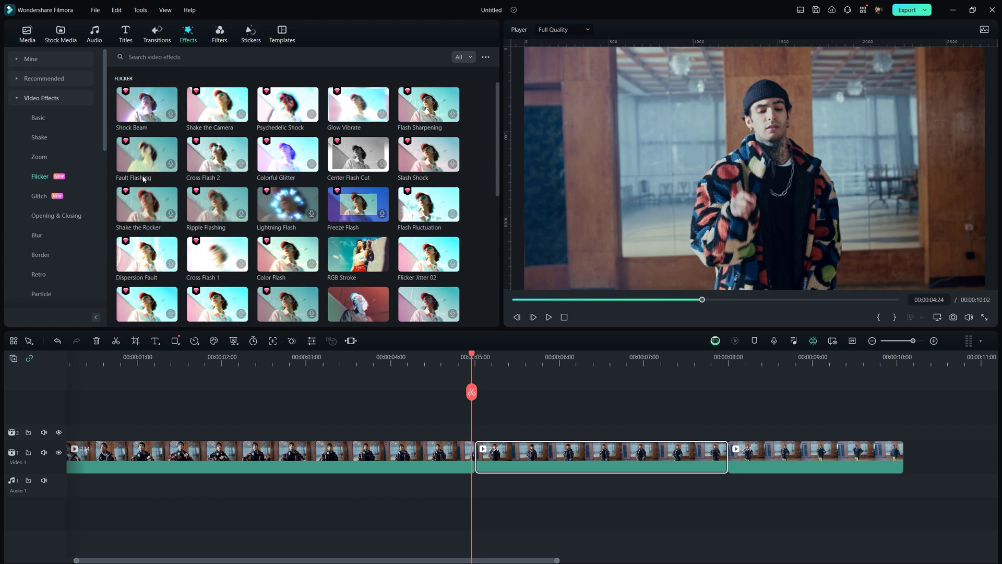
{"action": "scroll", "coordinate": [471, 224], "scroll_direction": "down", "scroll_amount": 3}
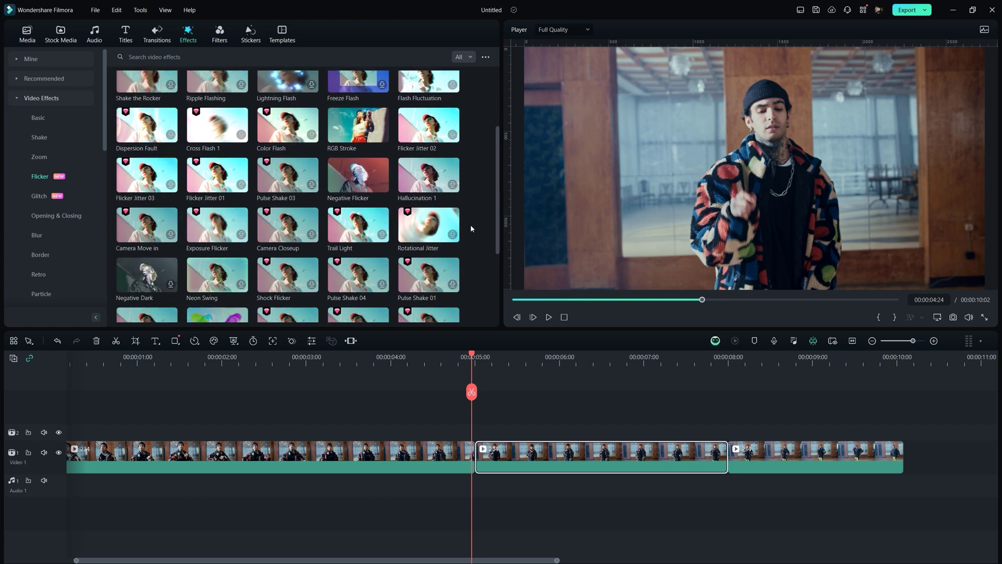
{"action": "scroll", "coordinate": [471, 225], "scroll_direction": "down", "scroll_amount": 3}
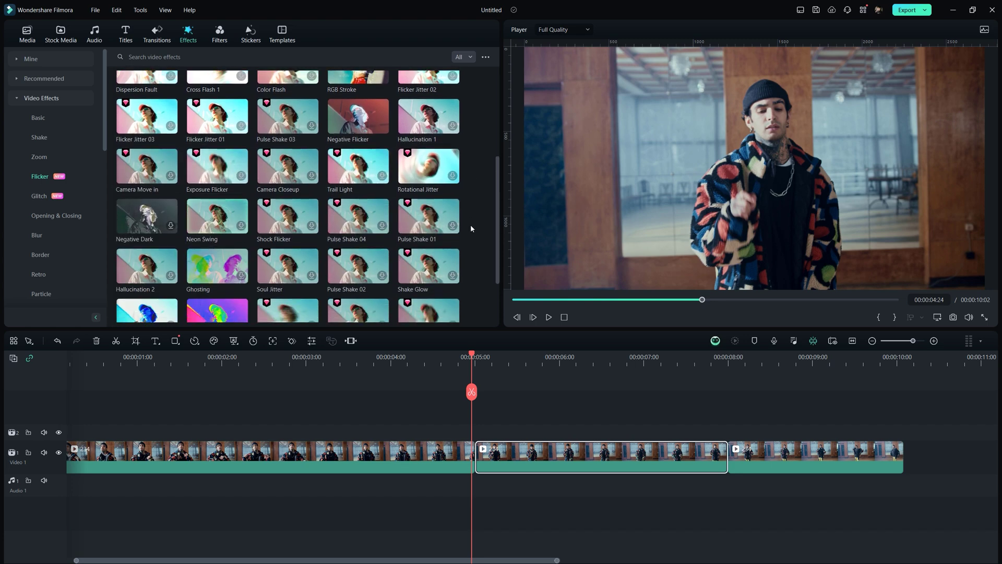
{"action": "left_click", "coordinate": [211, 247]}
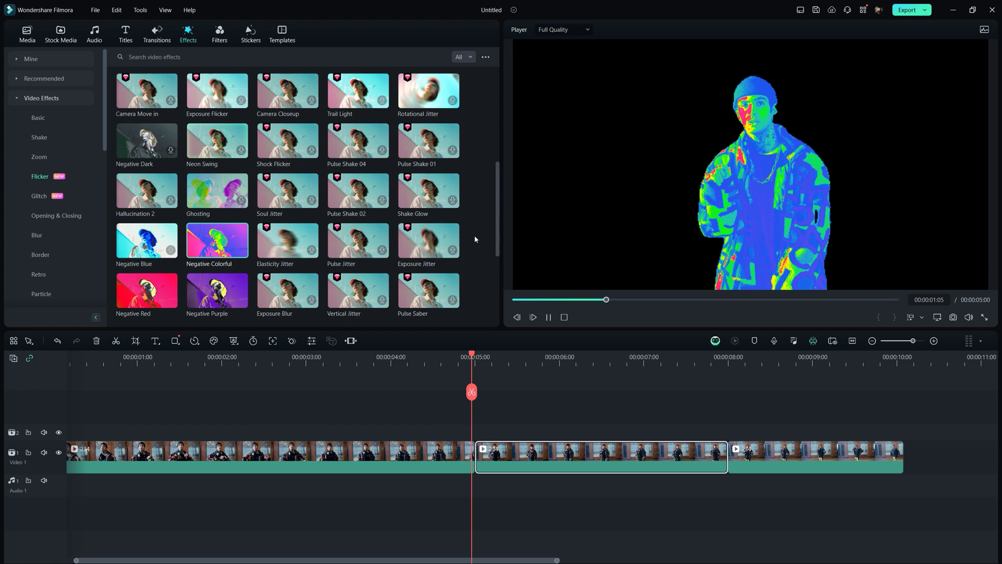
{"action": "scroll", "coordinate": [211, 246], "scroll_direction": "down", "scroll_amount": 1}
{"action": "left_click_drag", "start_coordinate": [225, 188], "coordinate": [521, 454]}
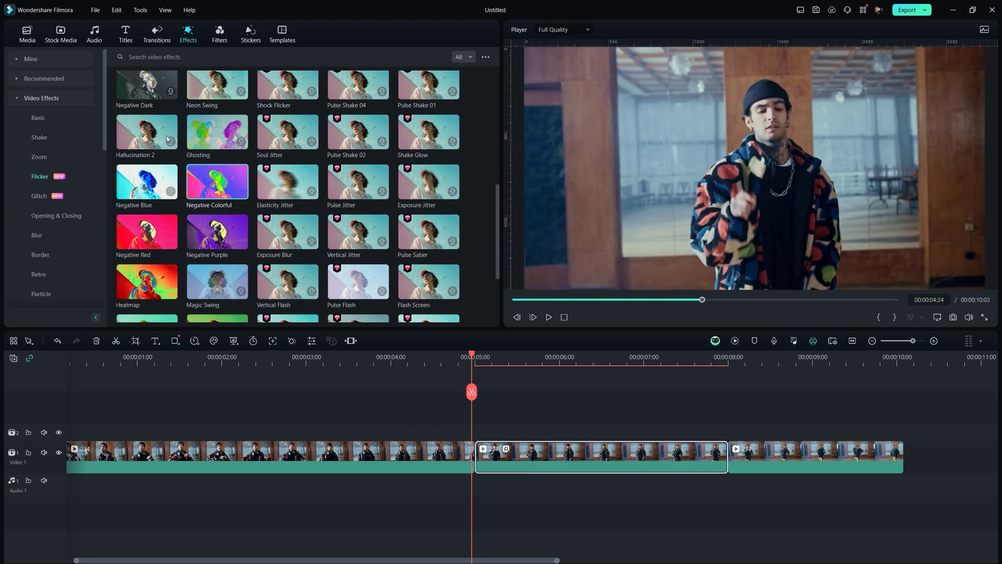
{"action": "left_click", "coordinate": [157, 33]}
Search for Dissolve and place it at both clip junctions, shortening the first one.
{"action": "left_click", "coordinate": [170, 55]}
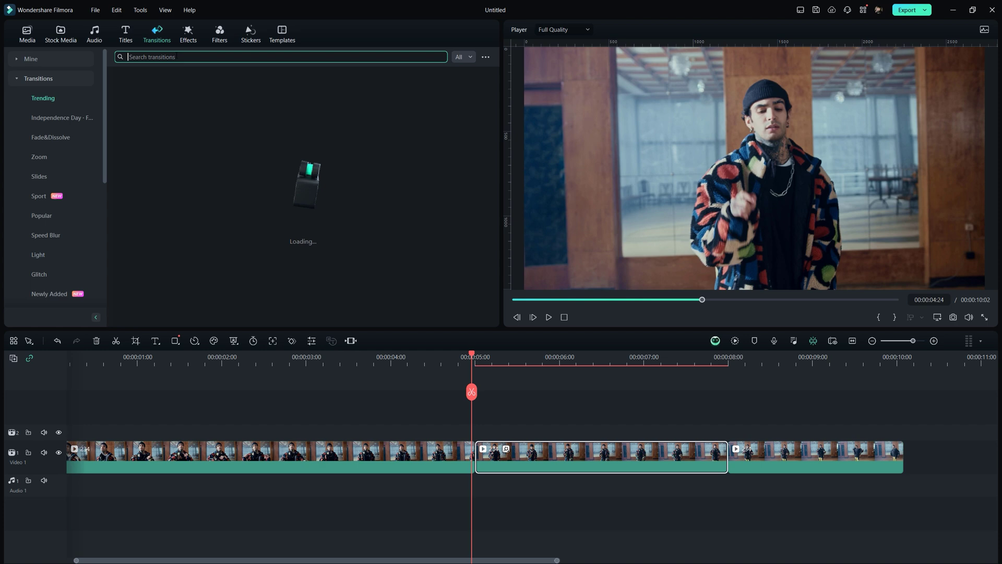
{"action": "type", "text": "Dissolve"}
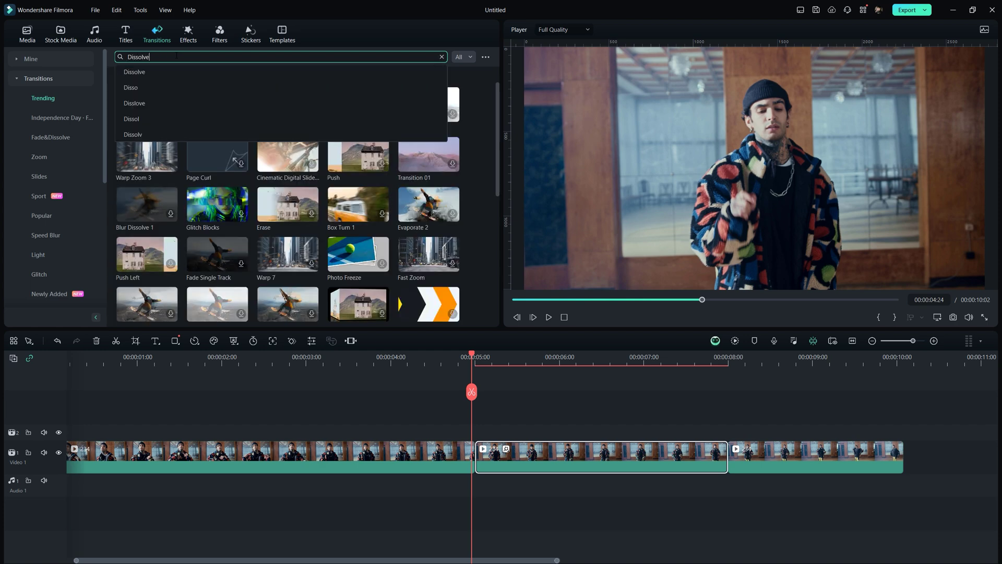
{"action": "key", "text": "Return"}
{"action": "left_click_drag", "start_coordinate": [147, 171], "coordinate": [460, 452]}
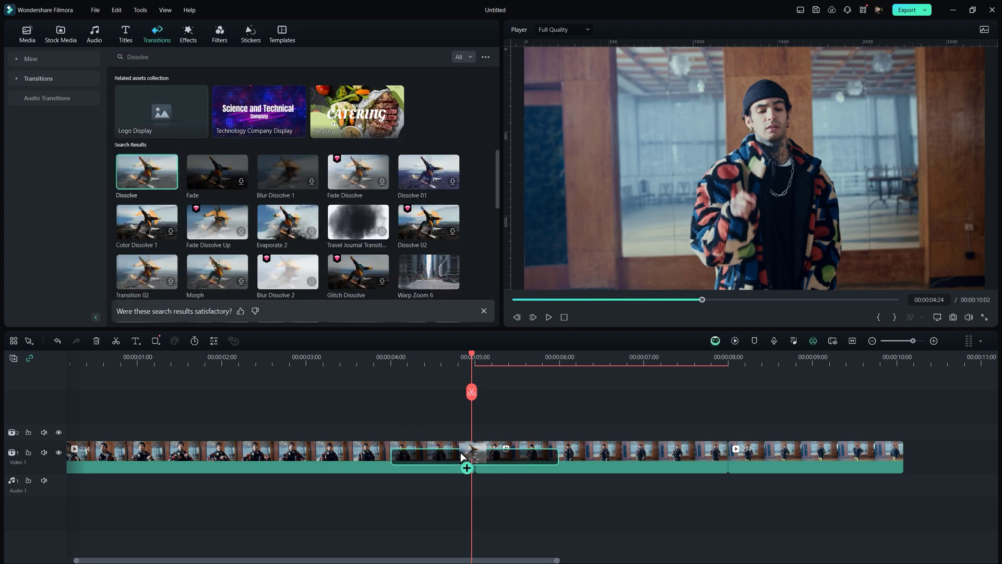
{"action": "left_click_drag", "start_coordinate": [147, 171], "coordinate": [720, 458]}
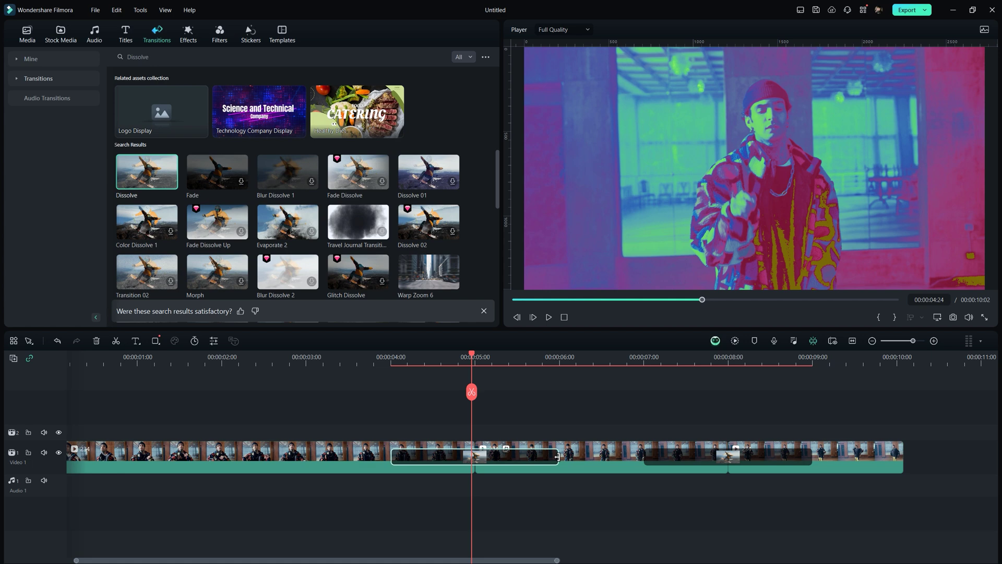
{"action": "left_click_drag", "start_coordinate": [557, 455], "coordinate": [509, 456]}
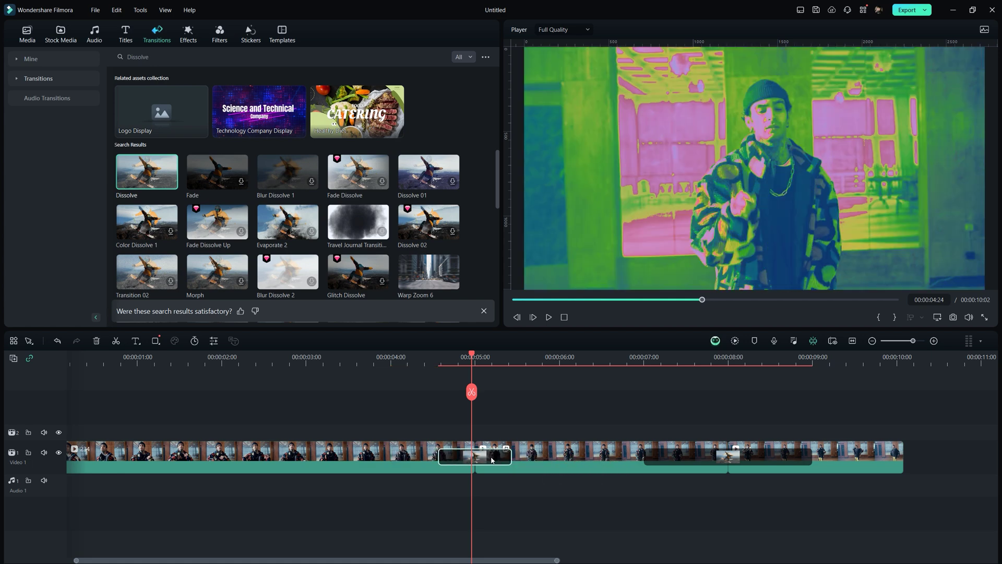
Give all transitions the same duration with Apply to All, then preview around 5 seconds.
{"action": "right_click", "coordinate": [491, 454]}
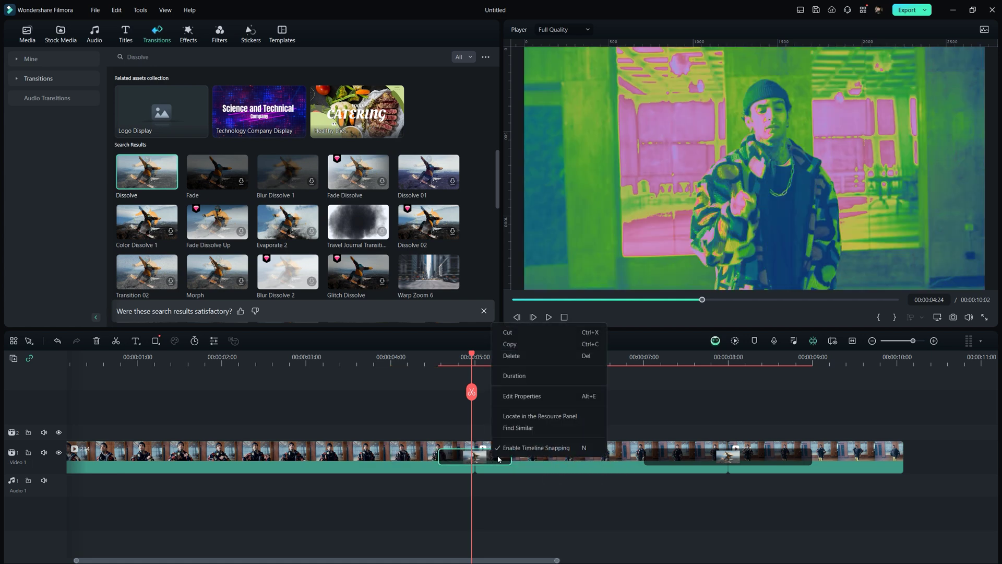
{"action": "left_click", "coordinate": [577, 396]}
{"action": "left_click", "coordinate": [433, 314]}
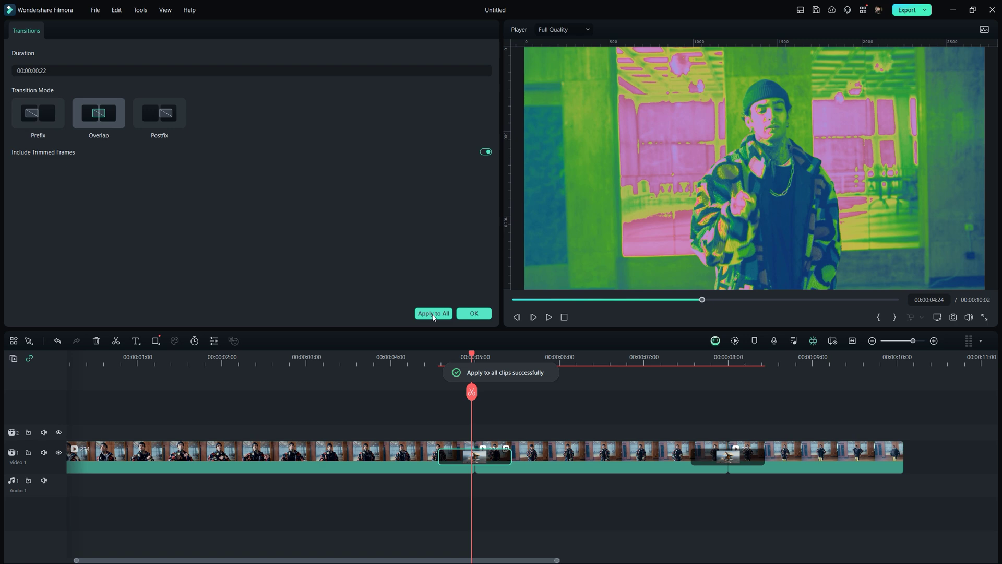
{"action": "left_click", "coordinate": [474, 313]}
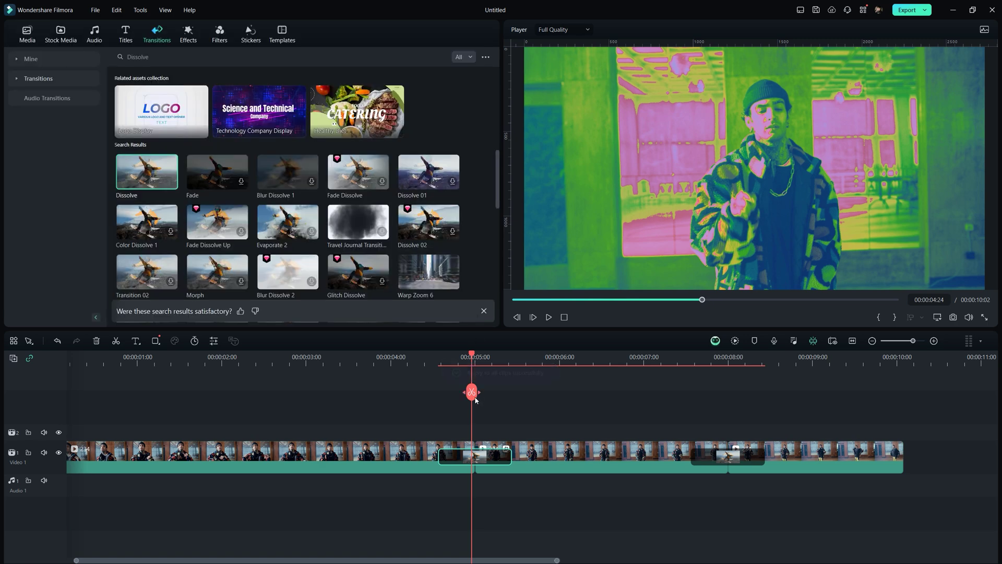
{"action": "left_click_drag", "start_coordinate": [471, 356], "coordinate": [460, 381]}
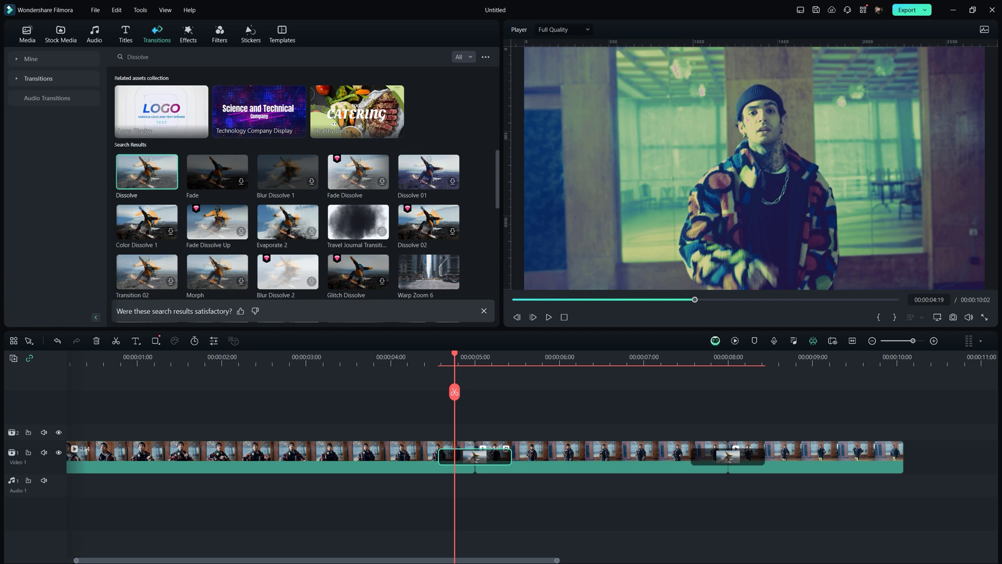
Select all three video clips and move them up to a higher track.
{"action": "left_click", "coordinate": [209, 484]}
{"action": "left_click_drag", "start_coordinate": [209, 483], "coordinate": [24, 416]}
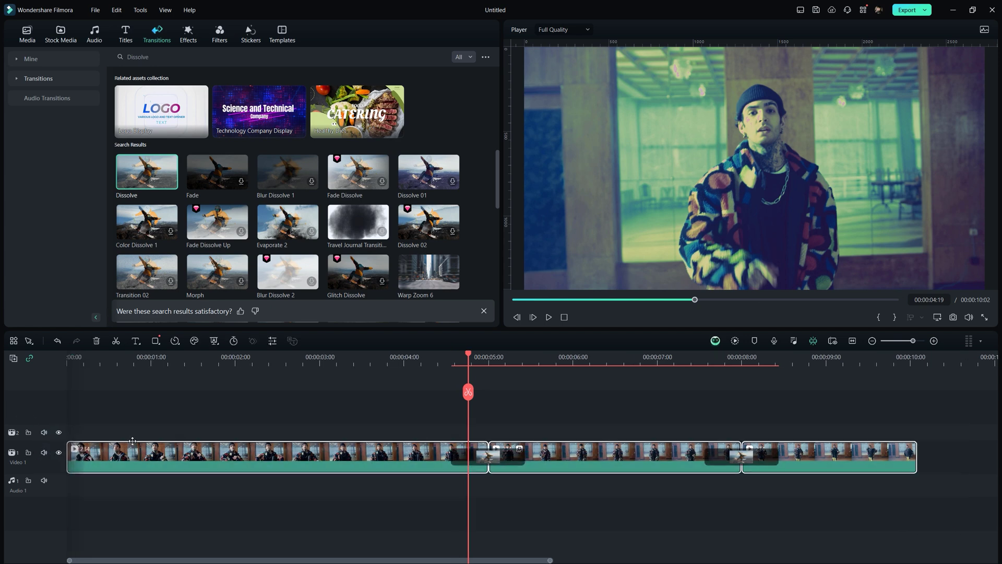
{"action": "left_click_drag", "start_coordinate": [132, 441], "coordinate": [127, 410]}
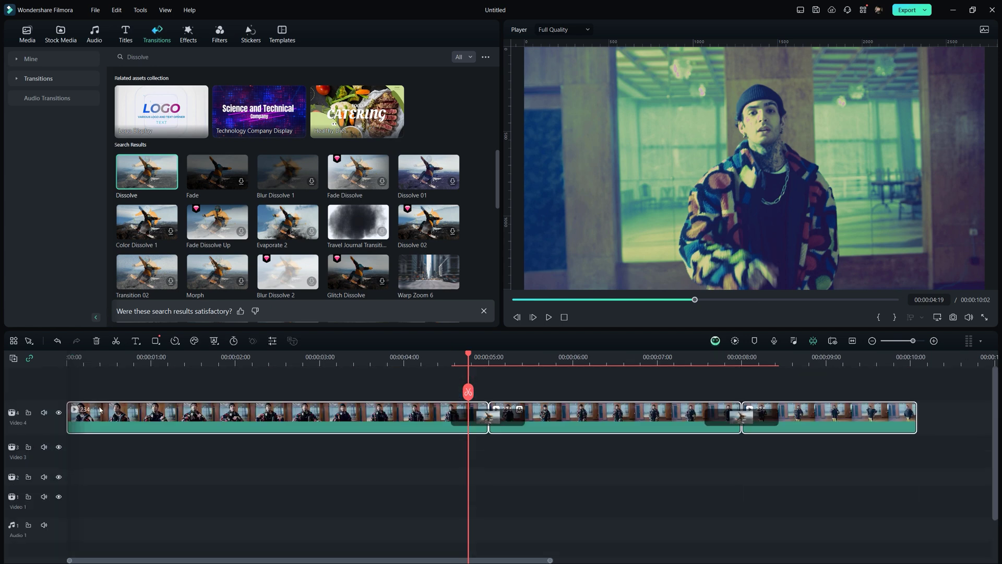
{"action": "left_click", "coordinate": [125, 33]}
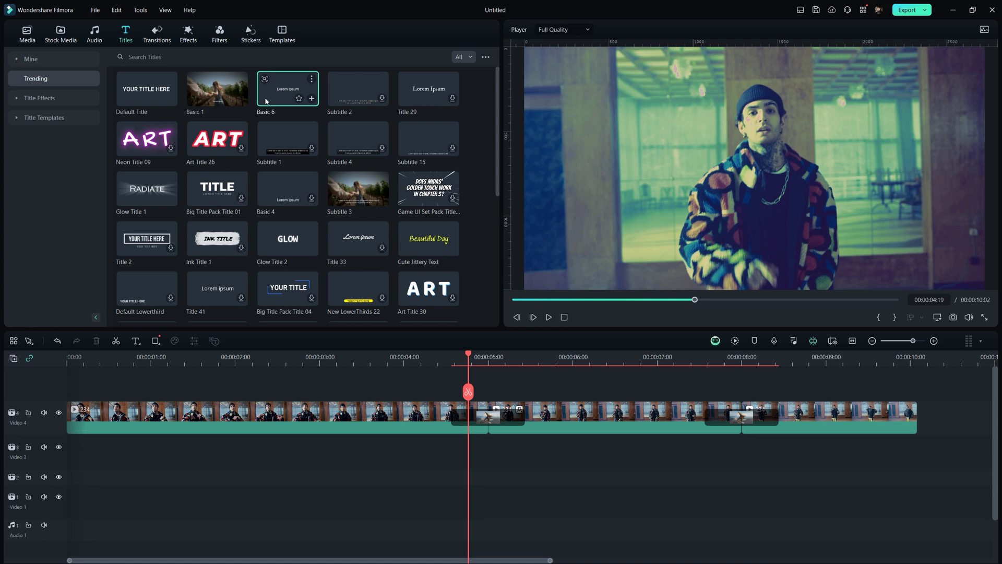
Add the Basic 6 title at 5 seconds on Video 1 and change its text to ROTOSCOPE.
{"action": "left_click_drag", "start_coordinate": [266, 100], "coordinate": [632, 510]}
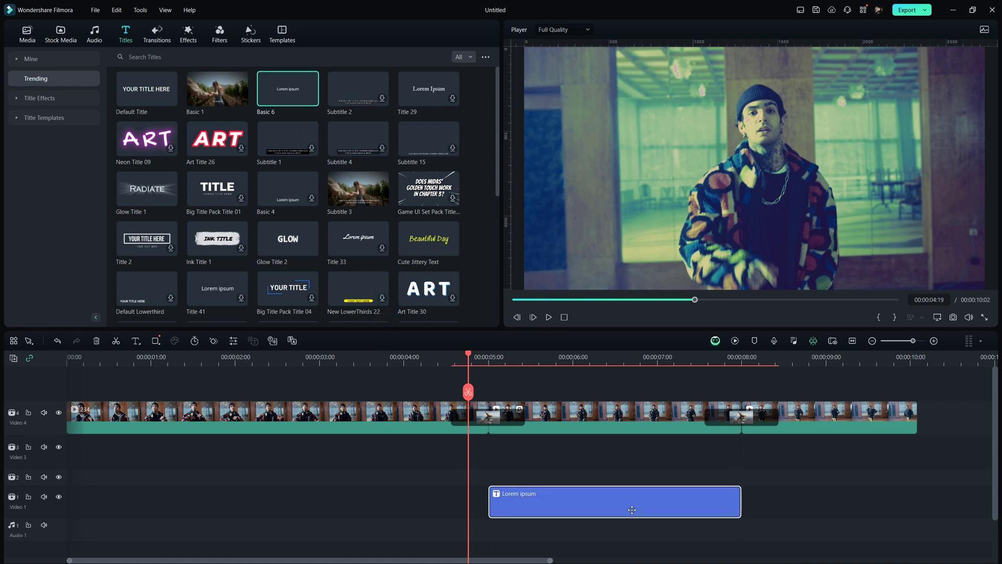
{"action": "double_click", "coordinate": [542, 509]}
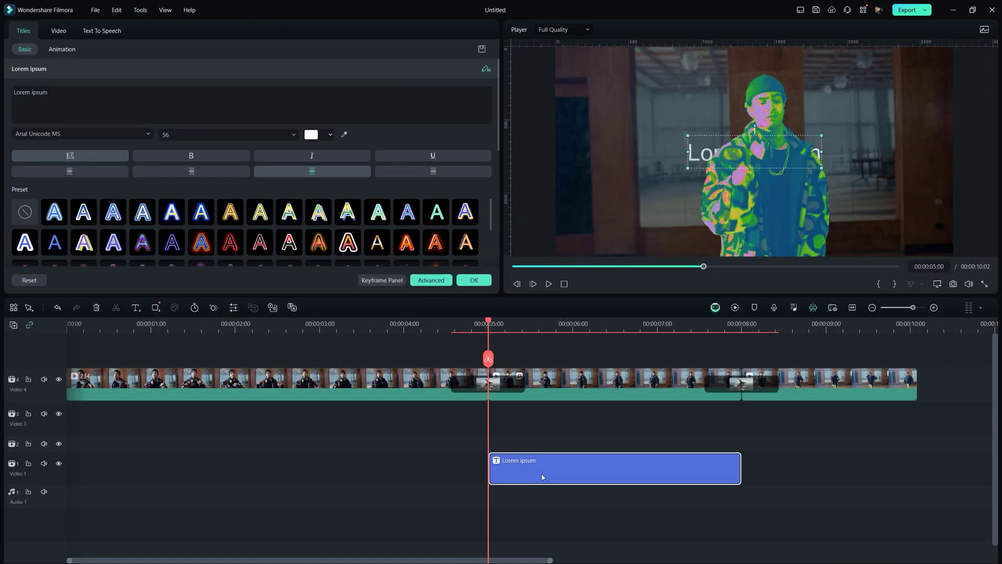
{"action": "left_click", "coordinate": [100, 97]}
{"action": "key", "text": "ctrl+a"}
{"action": "type", "text": "ROTOSCOPE"}
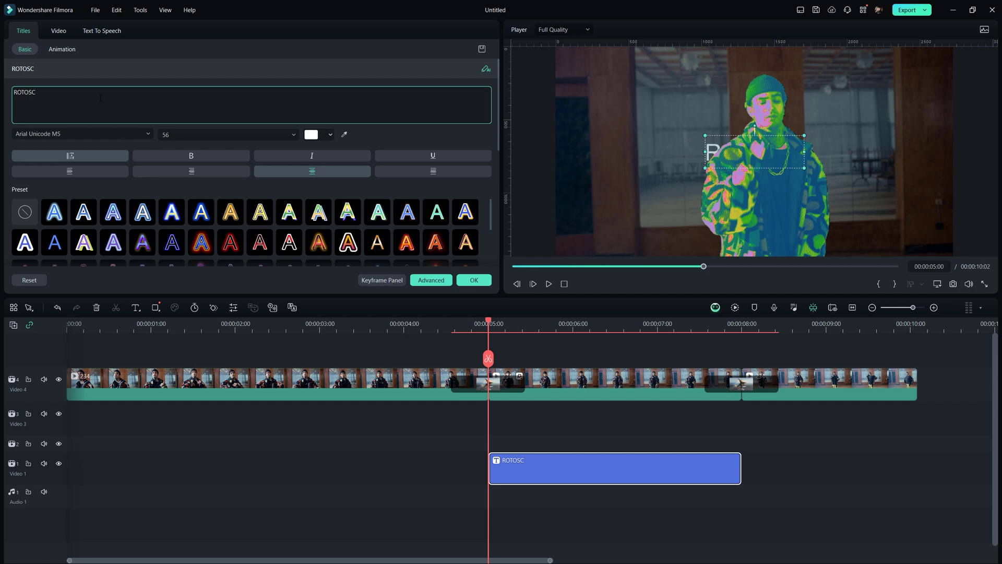
Set the title font to Montserrat ExtraBold at size 140 and move it up.
{"action": "left_click", "coordinate": [82, 133]}
{"action": "left_click", "coordinate": [91, 187]}
{"action": "triple_click", "coordinate": [207, 135]}
{"action": "type", "text": "140"}
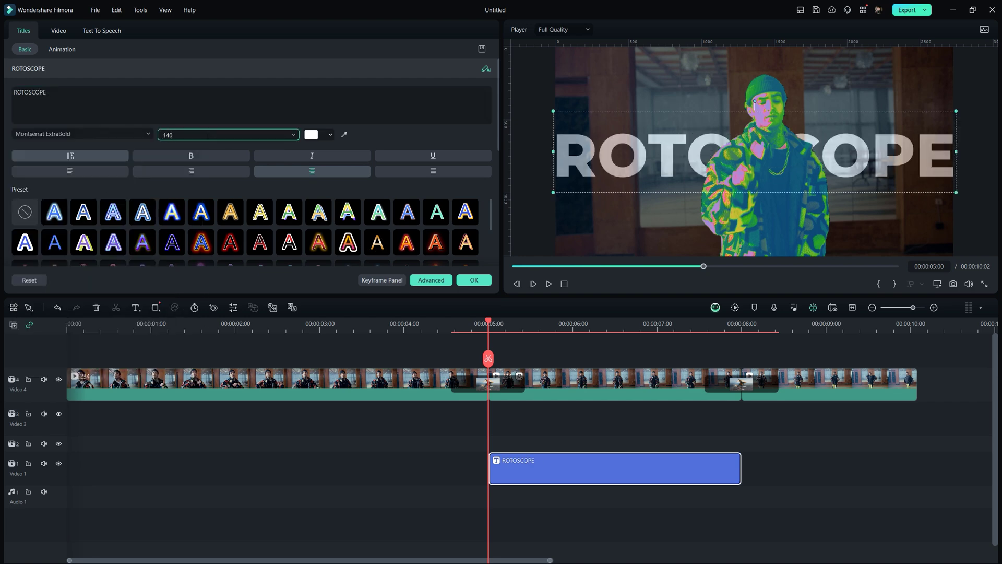
{"action": "scroll", "coordinate": [272, 105], "scroll_direction": "down", "scroll_amount": 2}
{"action": "scroll", "coordinate": [445, 148], "scroll_direction": "down", "scroll_amount": 3}
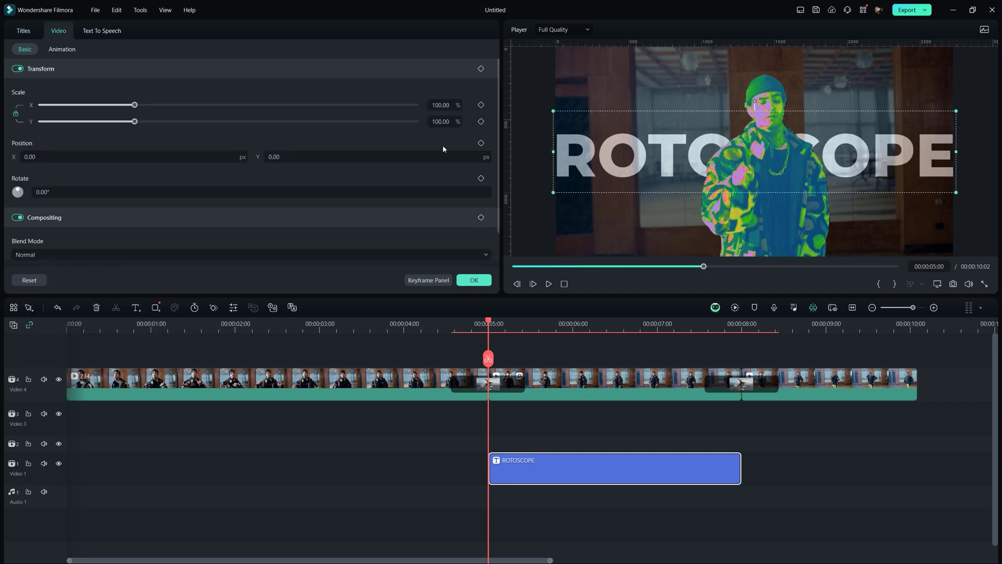
{"action": "left_click_drag", "start_coordinate": [250, 152], "coordinate": [269, 152]}
Apply the white text preset with red and blue glow to ROTOSCOPE and confirm.
{"action": "scroll", "coordinate": [314, 251], "scroll_direction": "up", "scroll_amount": 3}
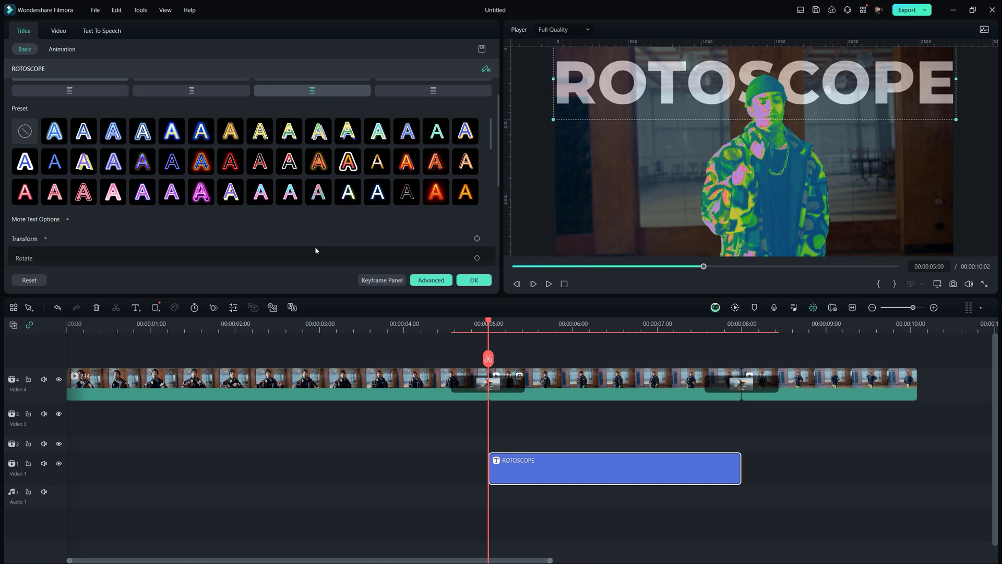
{"action": "scroll", "coordinate": [306, 177], "scroll_direction": "down", "scroll_amount": 4}
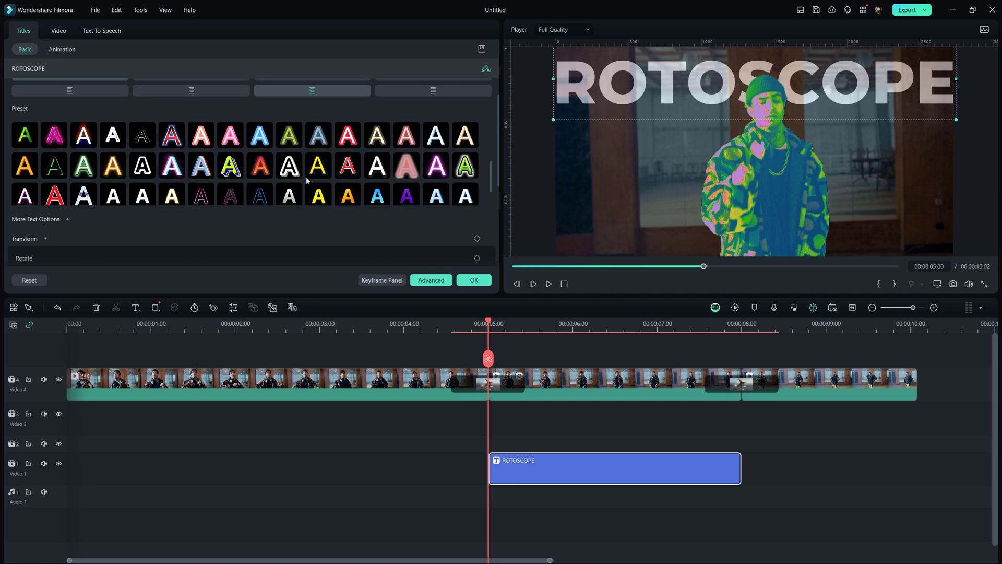
{"action": "scroll", "coordinate": [305, 176], "scroll_direction": "down", "scroll_amount": 1}
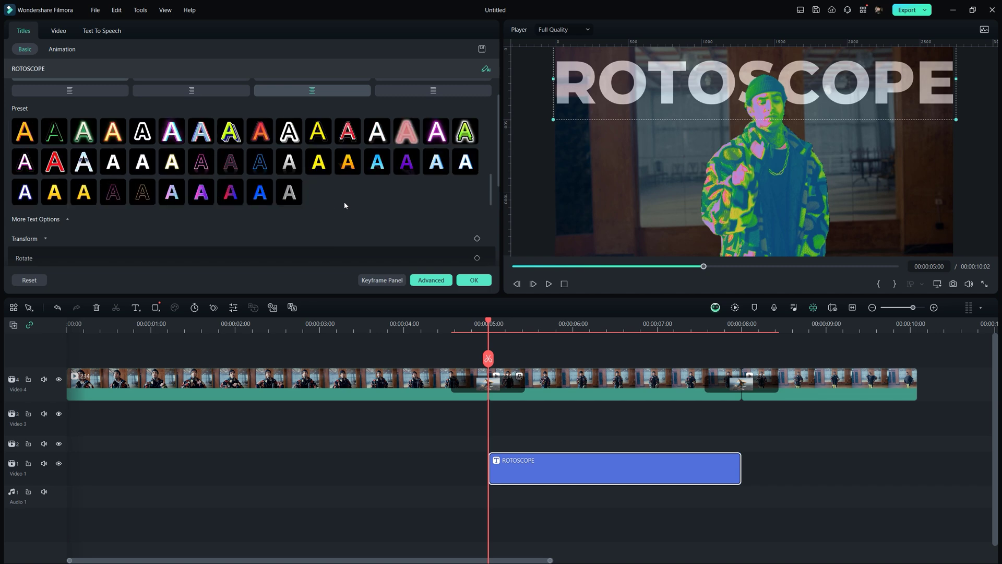
{"action": "scroll", "coordinate": [261, 172], "scroll_direction": "up", "scroll_amount": 2}
{"action": "left_click", "coordinate": [171, 159]}
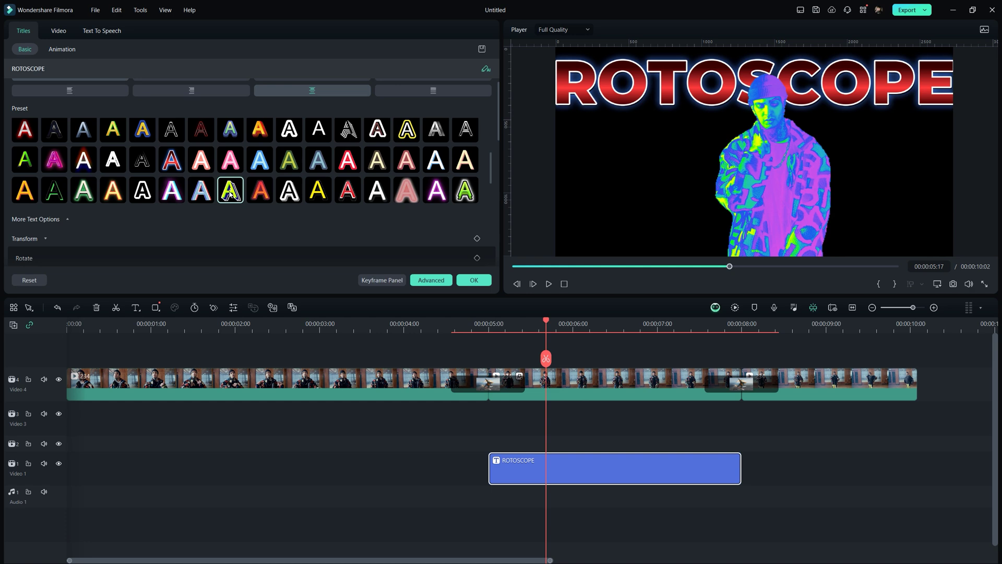
{"action": "left_click", "coordinate": [83, 164]}
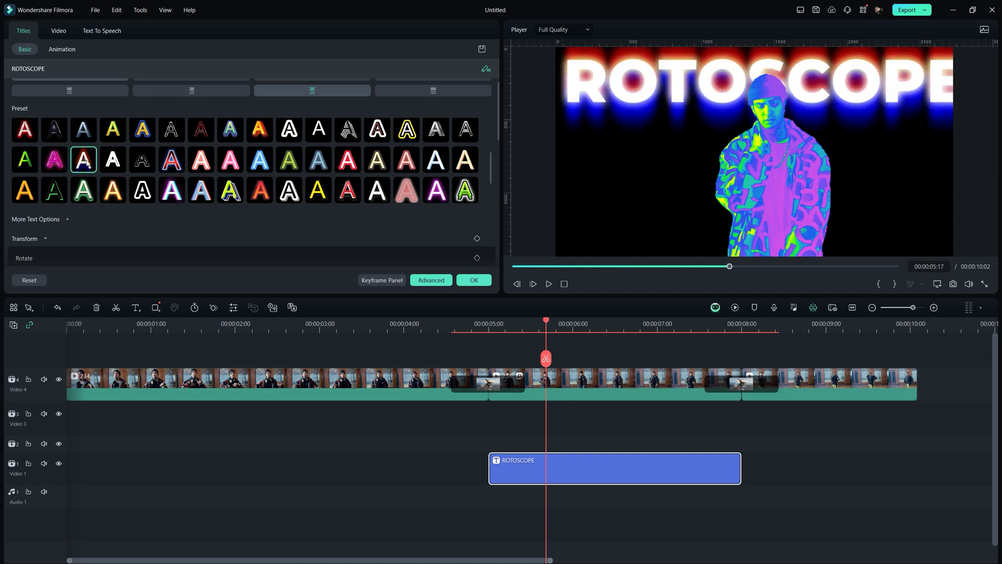
{"action": "left_click", "coordinate": [473, 280]}
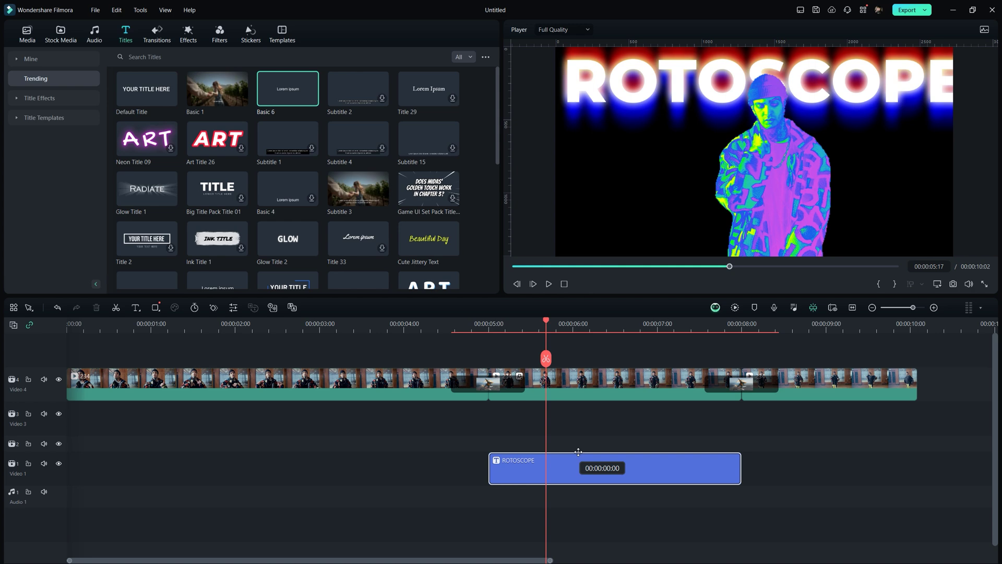
Paste ROTOSCOPE title copies onto higher tracks, offset later and trimmed to end together.
{"action": "key", "text": "ctrl+v"}
{"action": "left_click_drag", "start_coordinate": [517, 444], "coordinate": [568, 417]}
{"action": "left_click_drag", "start_coordinate": [776, 418], "coordinate": [738, 443]}
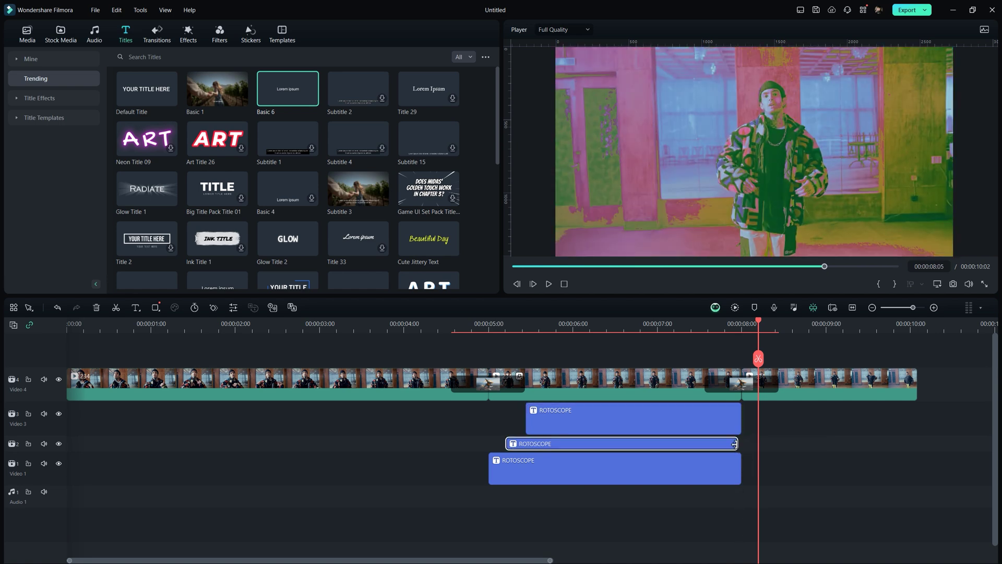
Set the top title copy's Position Y to -850, confirm, and play back the result.
{"action": "double_click", "coordinate": [505, 446]}
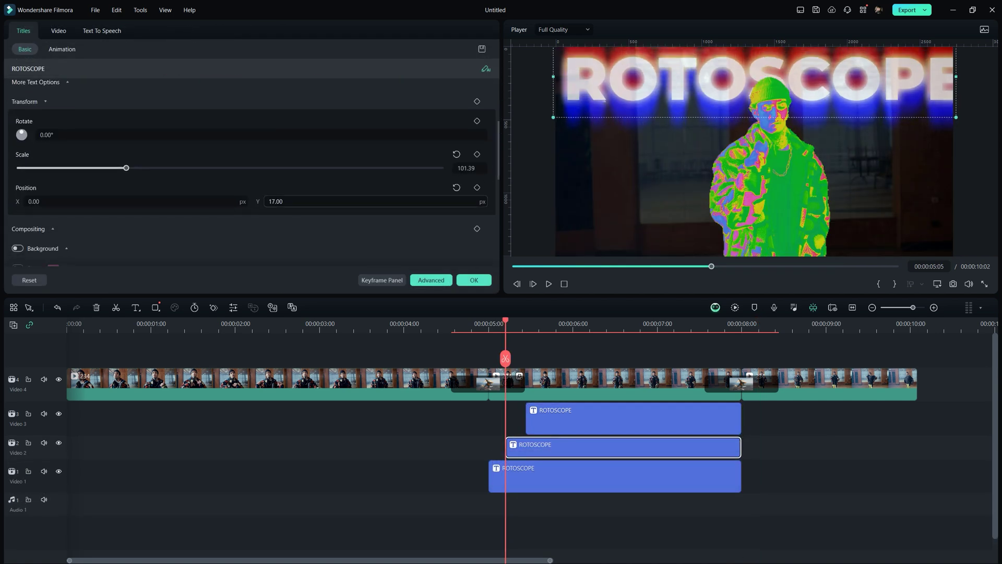
{"action": "left_click", "coordinate": [565, 424]}
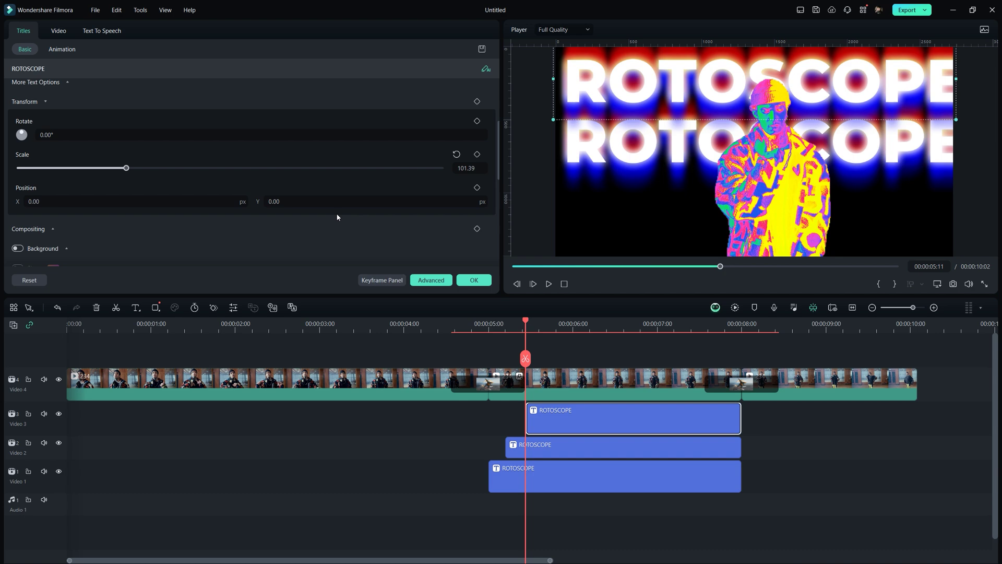
{"action": "left_click", "coordinate": [313, 201]}
{"action": "type", "text": "-850"}
{"action": "key", "text": "Return"}
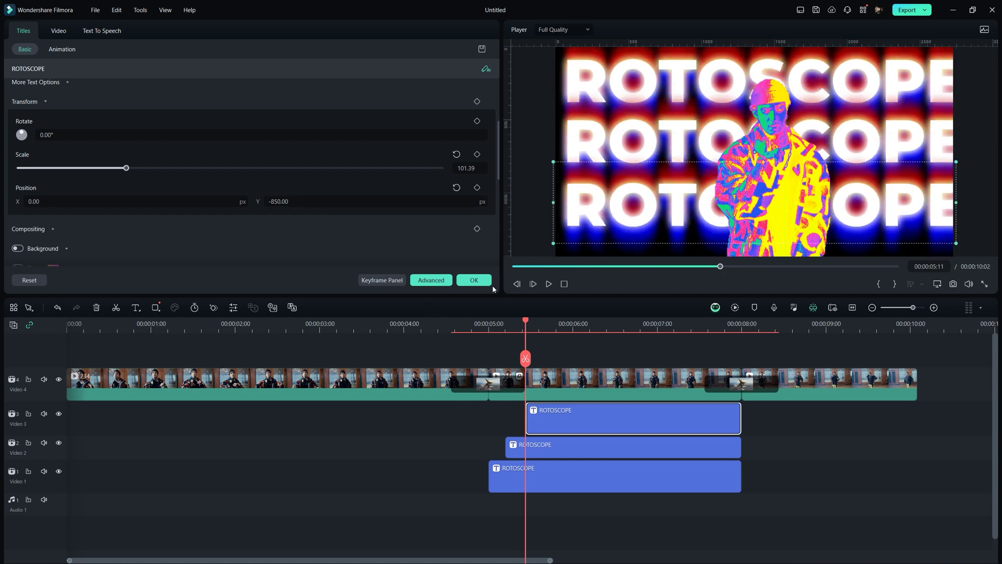
{"action": "left_click", "coordinate": [489, 283]}
{"action": "left_click", "coordinate": [548, 284]}
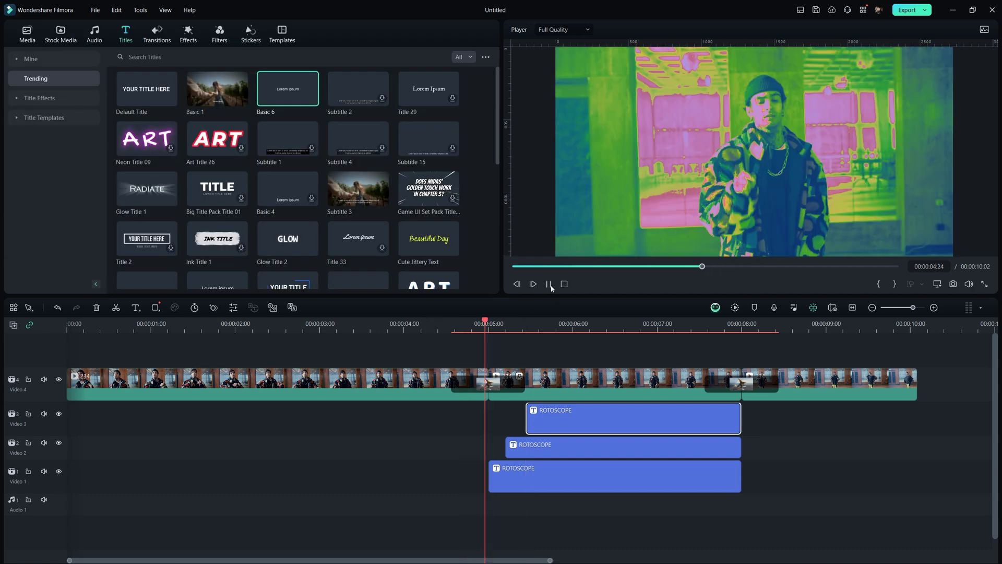
Add the Water effect on Video 4 above the titles, trimmed to end with them.
{"action": "left_click", "coordinate": [549, 283]}
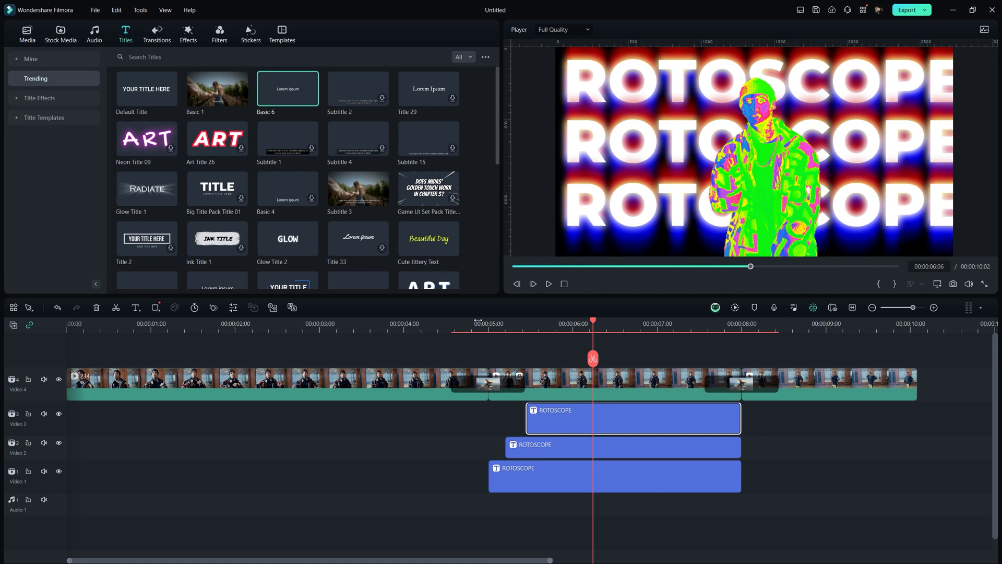
{"action": "left_click", "coordinate": [188, 34]}
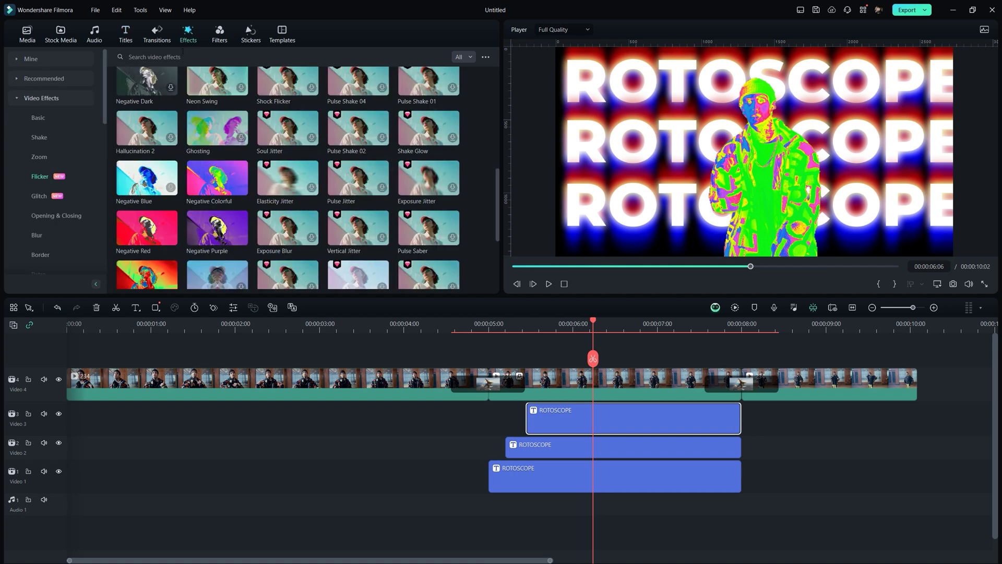
{"action": "left_click", "coordinate": [180, 56]}
{"action": "type", "text": "water"}
{"action": "key", "text": "Return"}
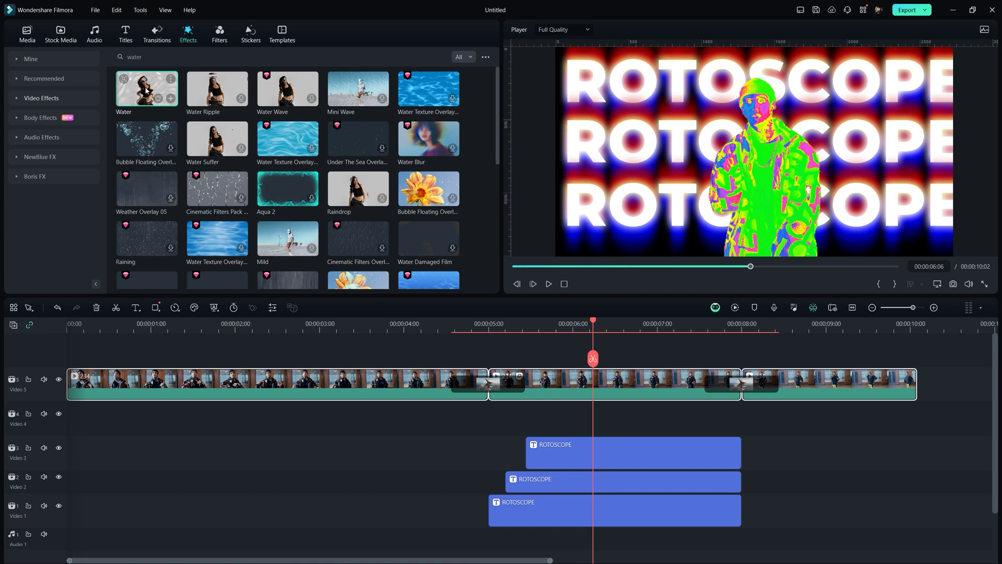
{"action": "left_click_drag", "start_coordinate": [147, 91], "coordinate": [496, 425]}
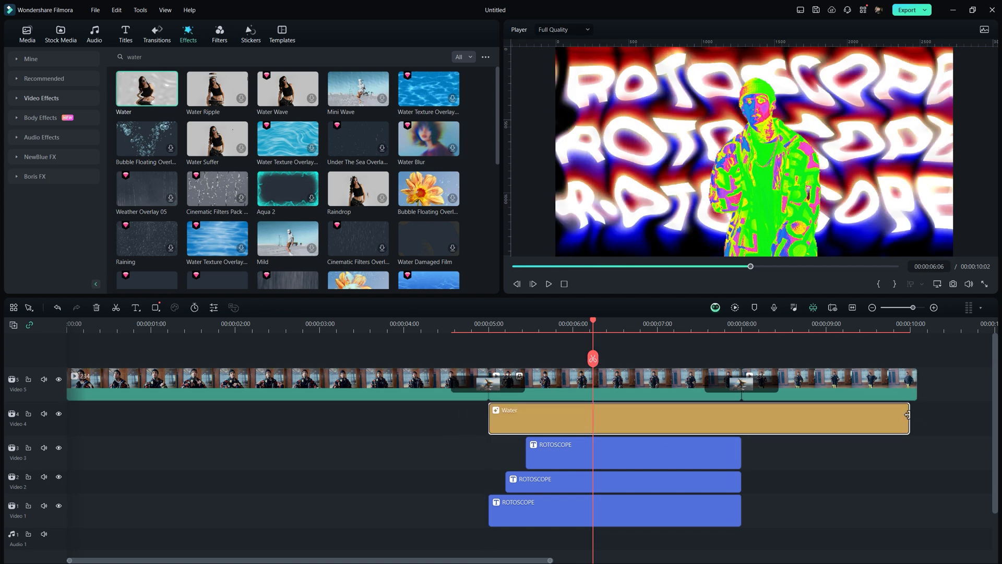
{"action": "left_click_drag", "start_coordinate": [908, 414], "coordinate": [741, 417]}
Set the Water effect's Emboss to 0.30 and Steps to 2, then apply.
{"action": "left_click", "coordinate": [671, 422]}
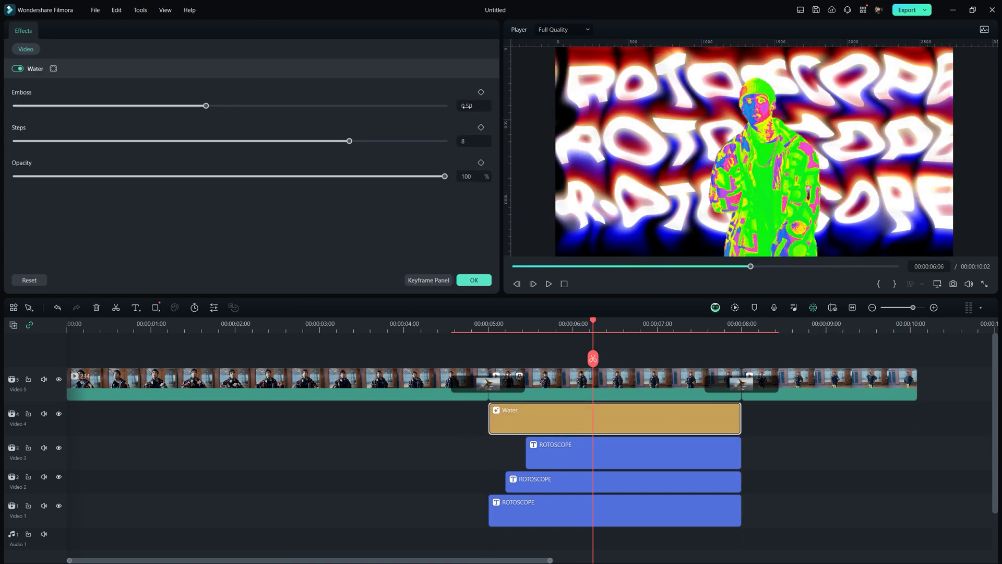
{"action": "type", "text": "0.3"}
{"action": "key", "text": "Return"}
{"action": "left_click_drag", "start_coordinate": [349, 141], "coordinate": [62, 143]}
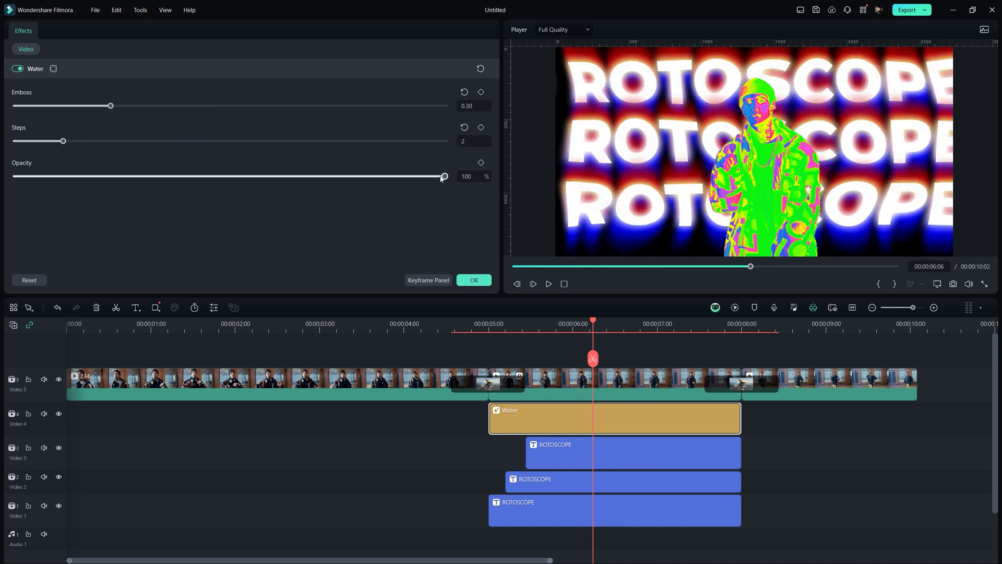
{"action": "left_click", "coordinate": [474, 280]}
Preview the water-distorted titles, then park at 00:00:05:00 and select the bottom ROTOSCOPE title.
{"action": "left_click", "coordinate": [445, 325]}
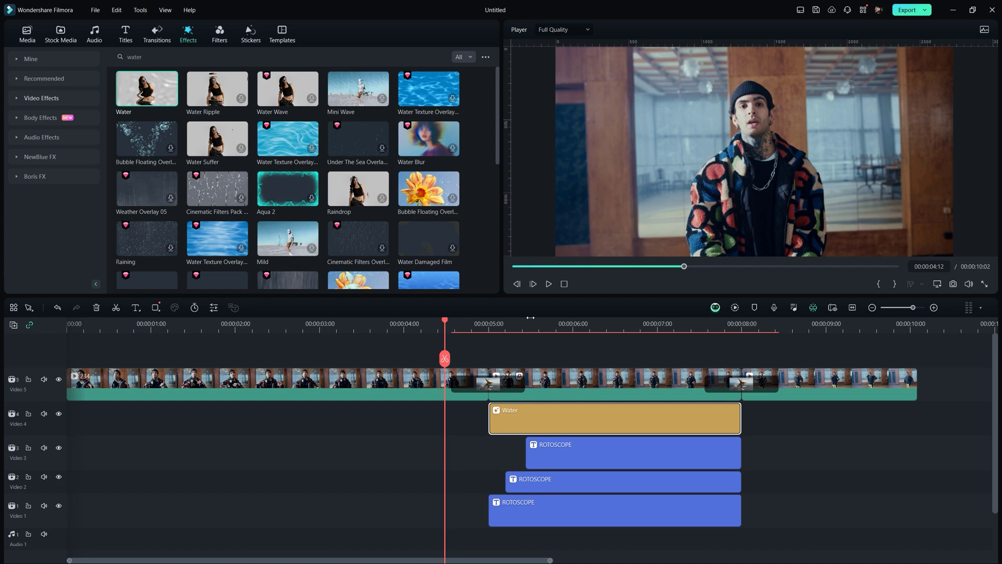
{"action": "left_click", "coordinate": [548, 284]}
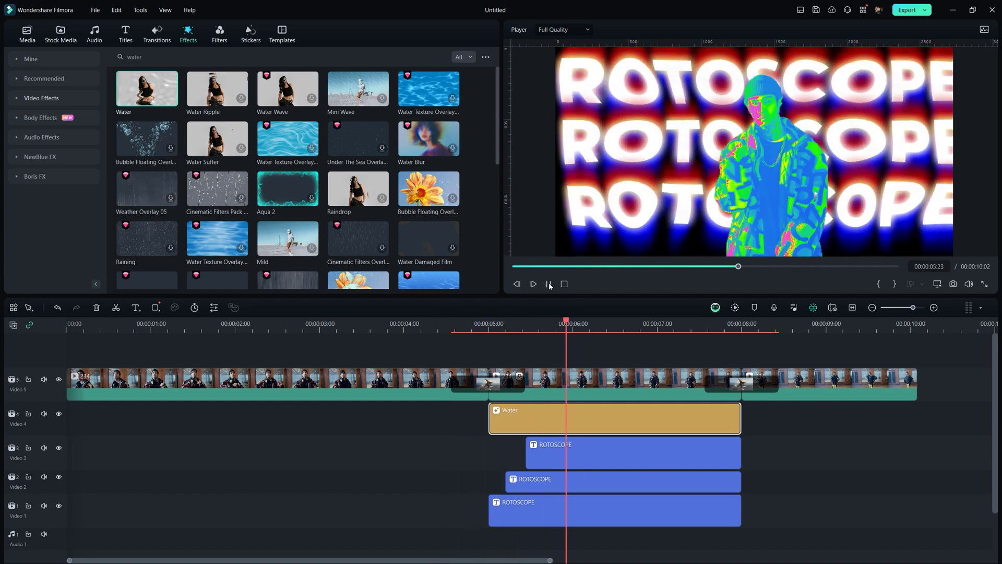
{"action": "left_click", "coordinate": [548, 284]}
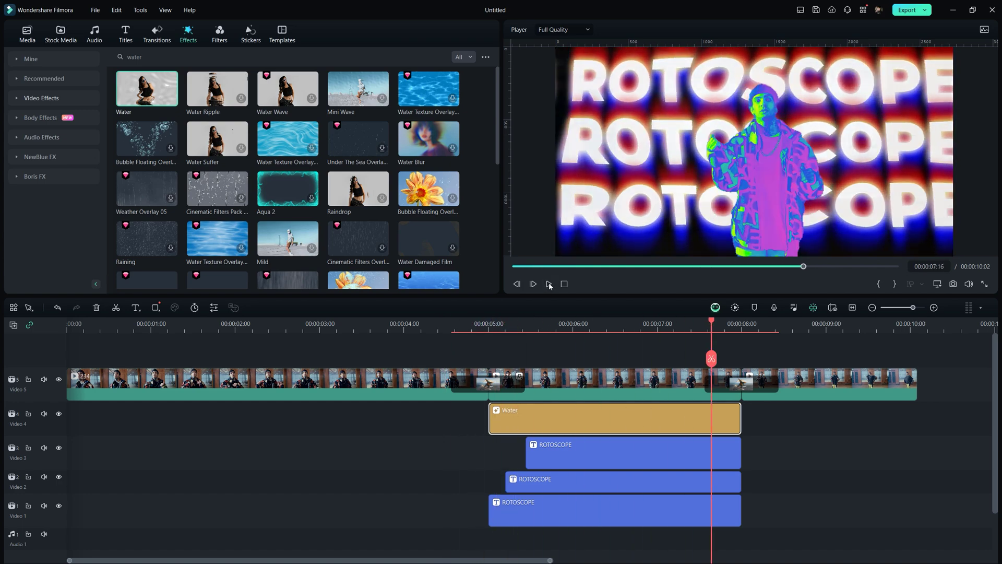
{"action": "left_click_drag", "start_coordinate": [482, 323], "coordinate": [489, 322]}
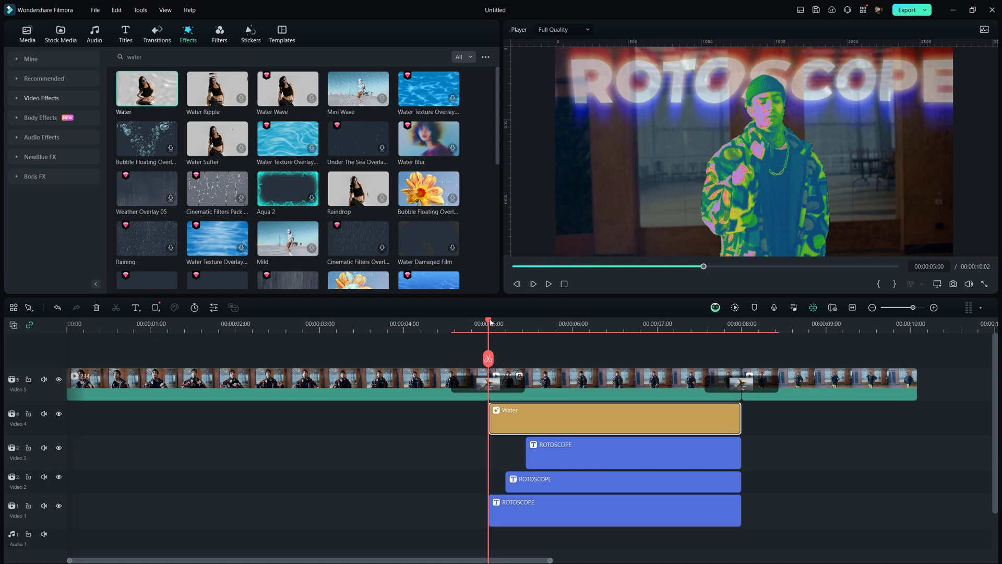
{"action": "left_click", "coordinate": [576, 508]}
Keyframe the bottom ROTOSCOPE title's opacity from 0 at 00:00:05:00 to 100 at 00:00:05:07.
{"action": "double_click", "coordinate": [576, 509]}
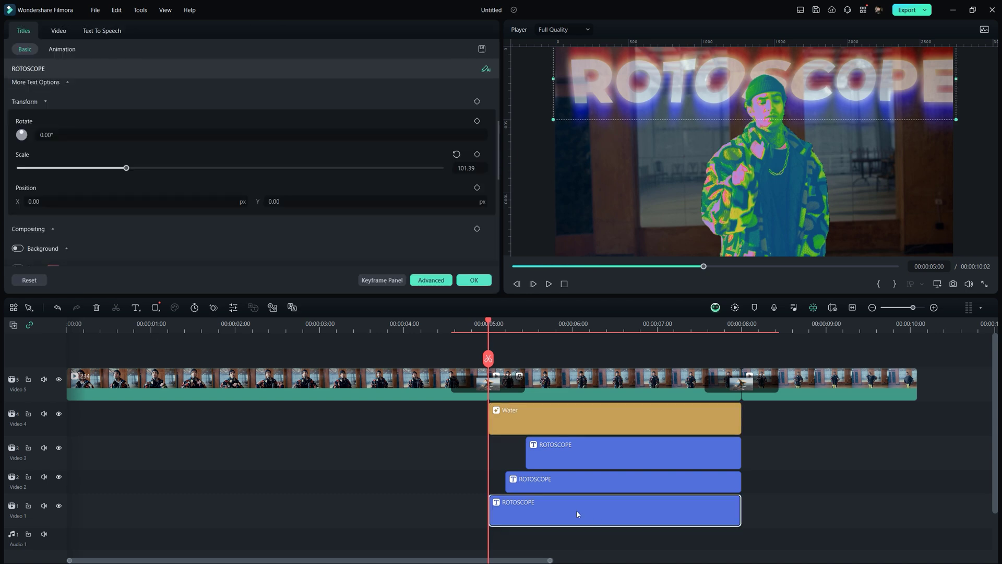
{"action": "left_click", "coordinate": [58, 32]}
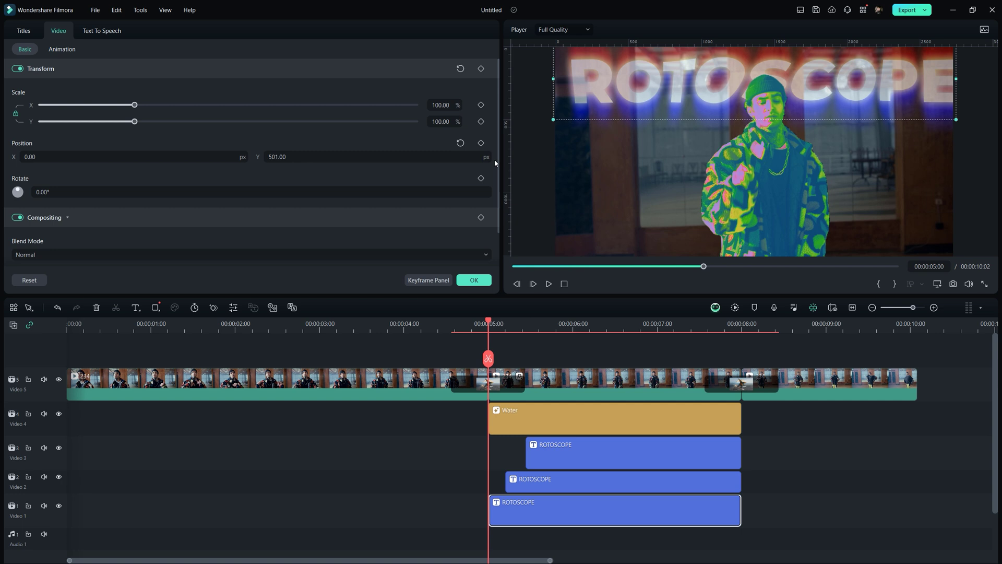
{"action": "scroll", "coordinate": [495, 163], "scroll_direction": "down", "scroll_amount": 2}
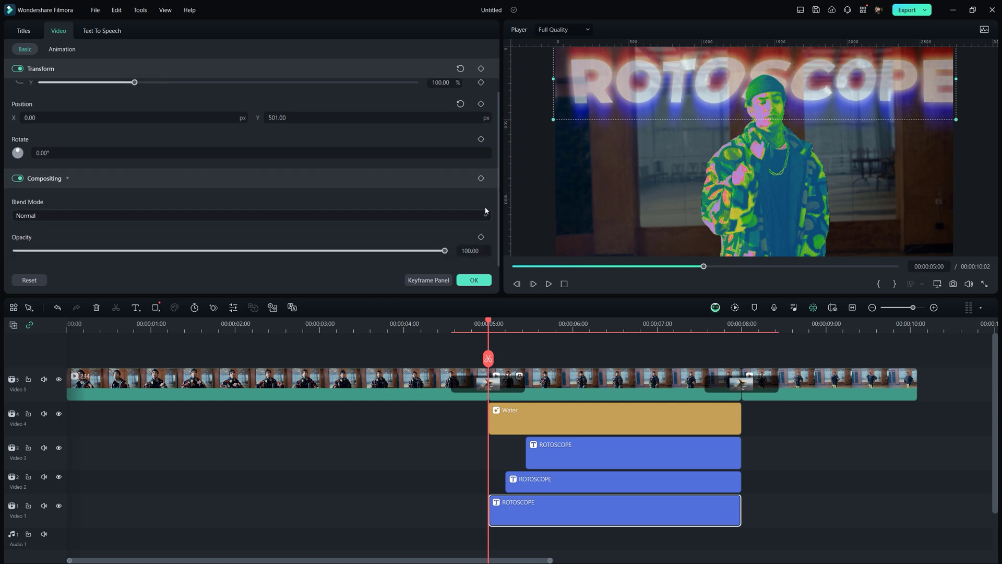
{"action": "left_click", "coordinate": [480, 236]}
{"action": "left_click_drag", "start_coordinate": [445, 251], "coordinate": [15, 250]}
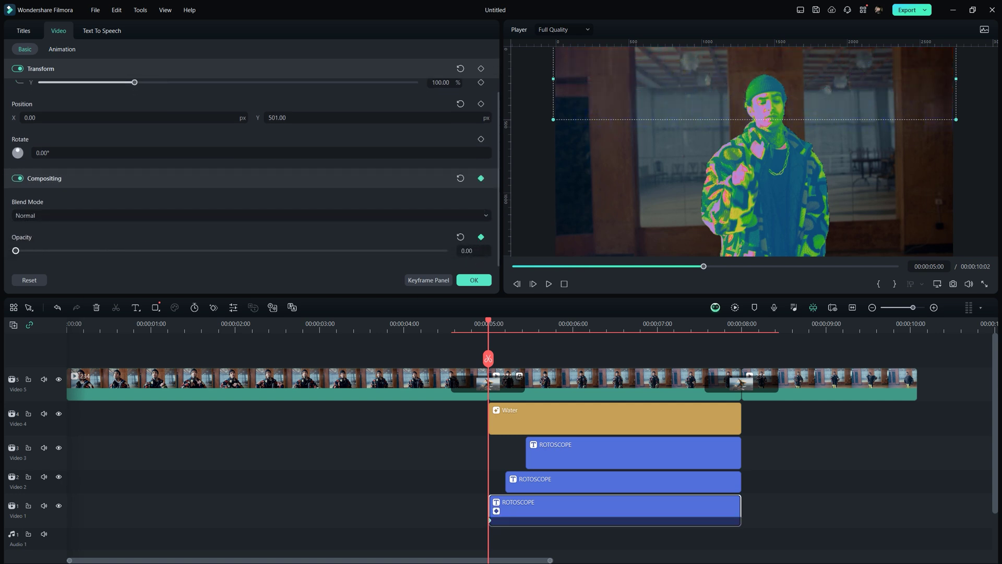
{"action": "left_click_drag", "start_coordinate": [481, 321], "coordinate": [512, 327]}
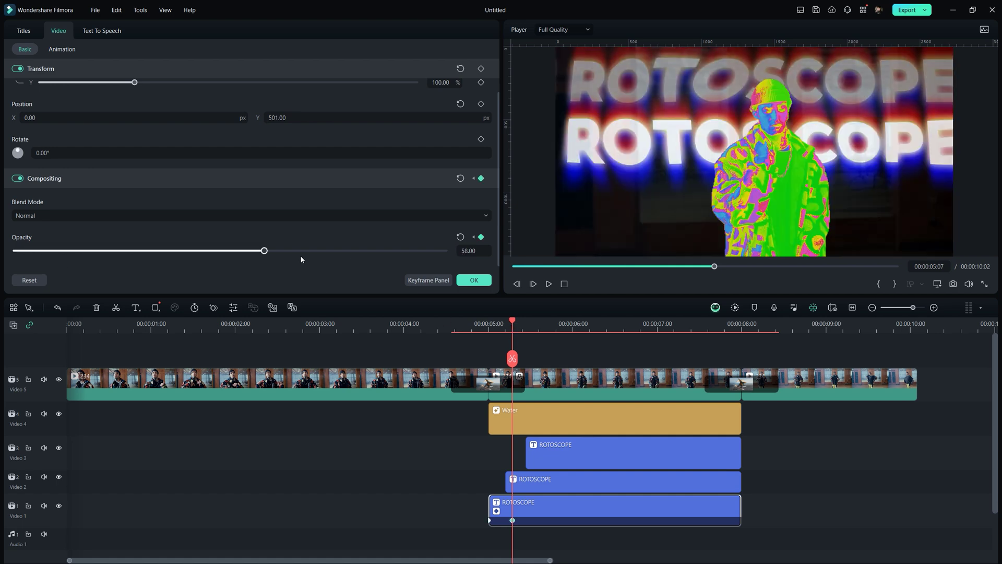
{"action": "left_click_drag", "start_coordinate": [301, 259], "coordinate": [550, 264]}
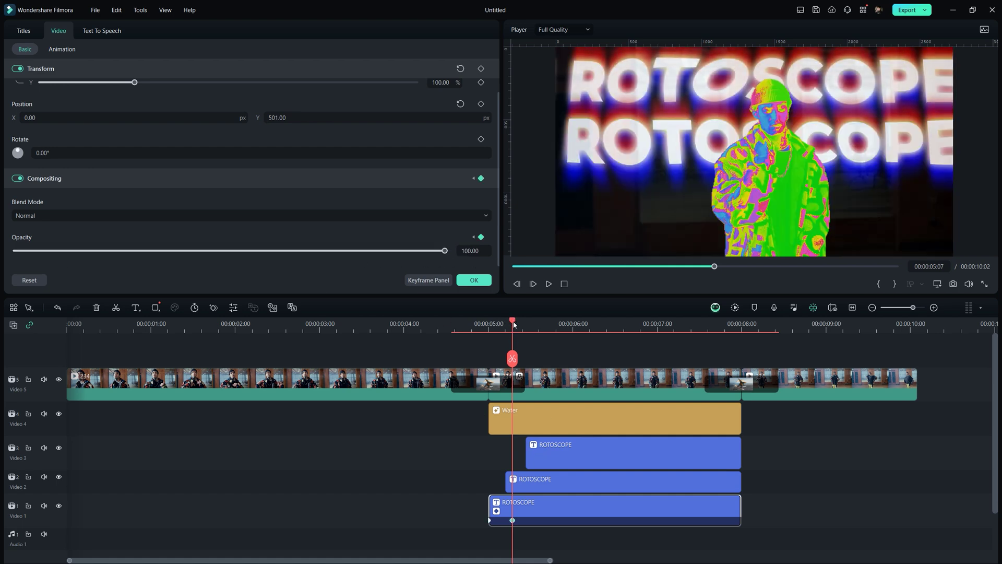
{"action": "mouse_move", "coordinate": [513, 324]}
{"action": "left_mouse_down"}
{"action": "mouse_move", "coordinate": [483, 324]}
{"action": "mouse_move", "coordinate": [525, 324]}
{"action": "left_mouse_up"}
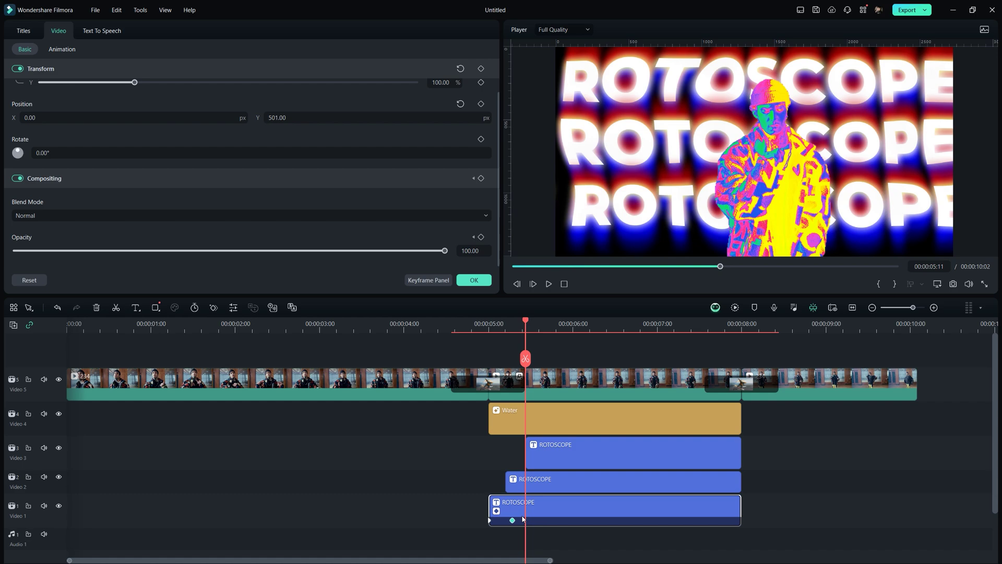